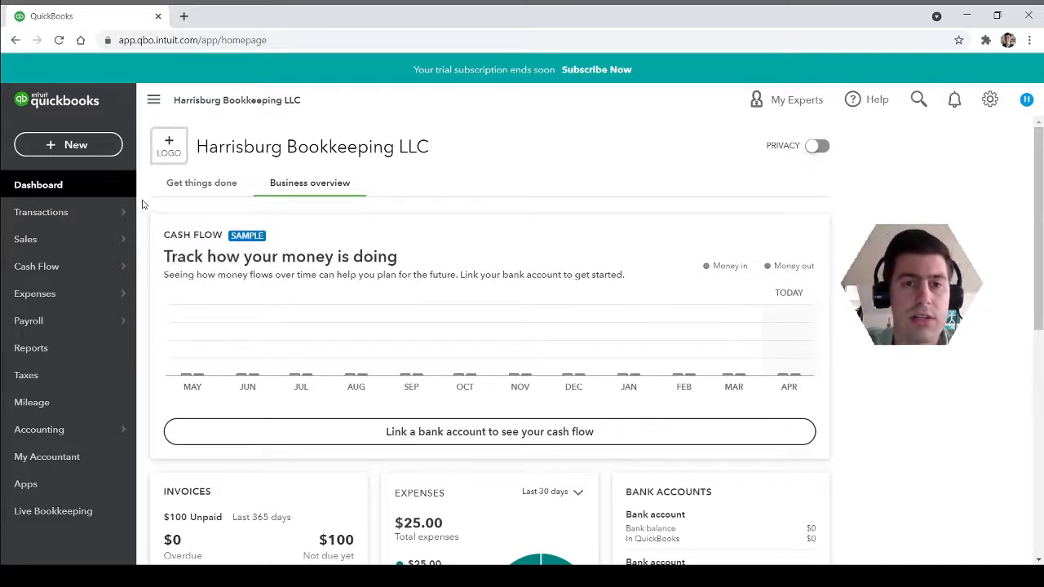
Step: Start a new journal entry
{"action": "left_click", "coordinate": [95, 144]}
{"action": "left_click", "coordinate": [97, 145]}
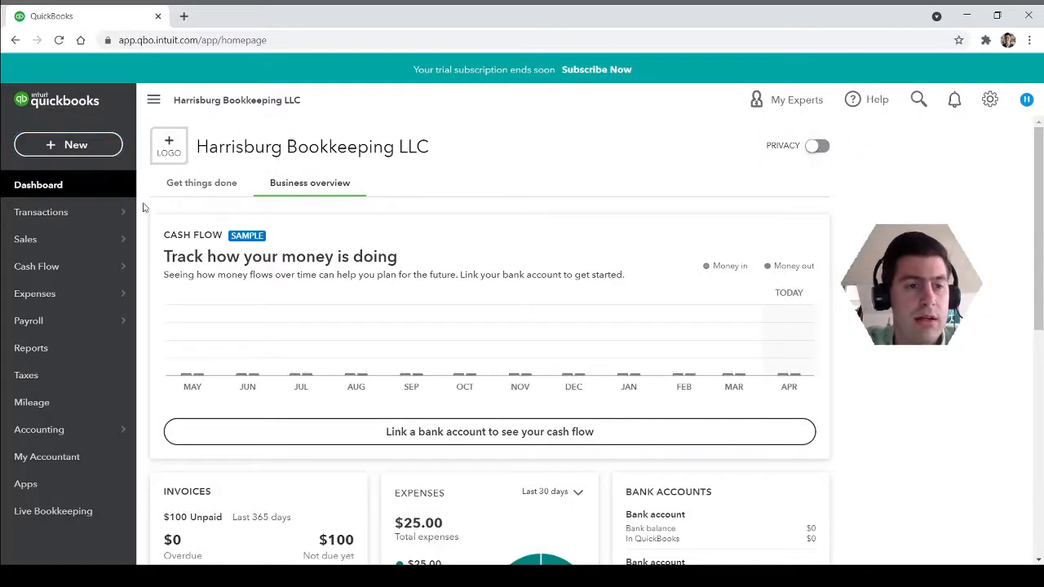
{"action": "left_click", "coordinate": [101, 145]}
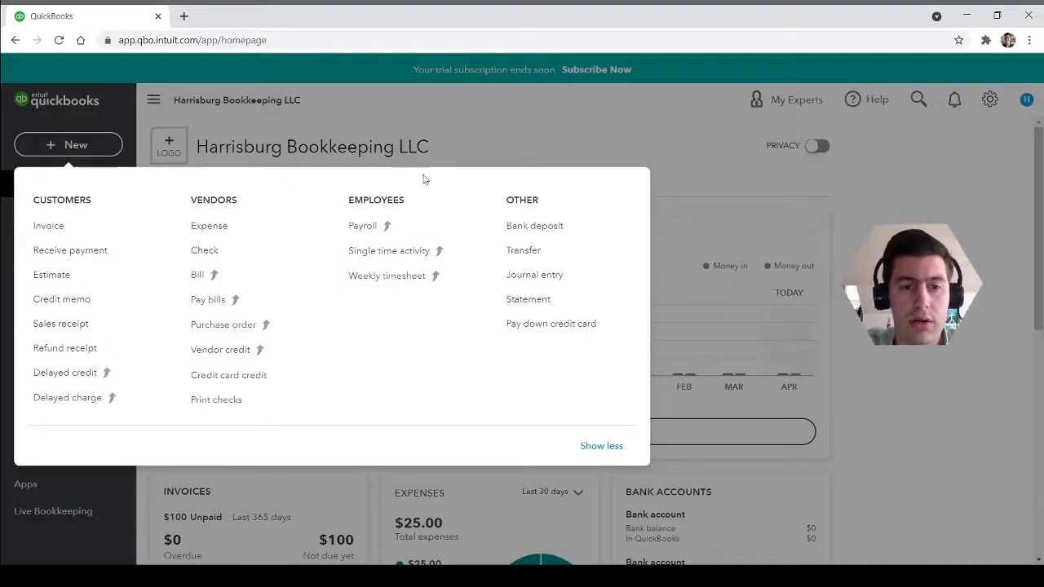
{"action": "left_click", "coordinate": [569, 280]}
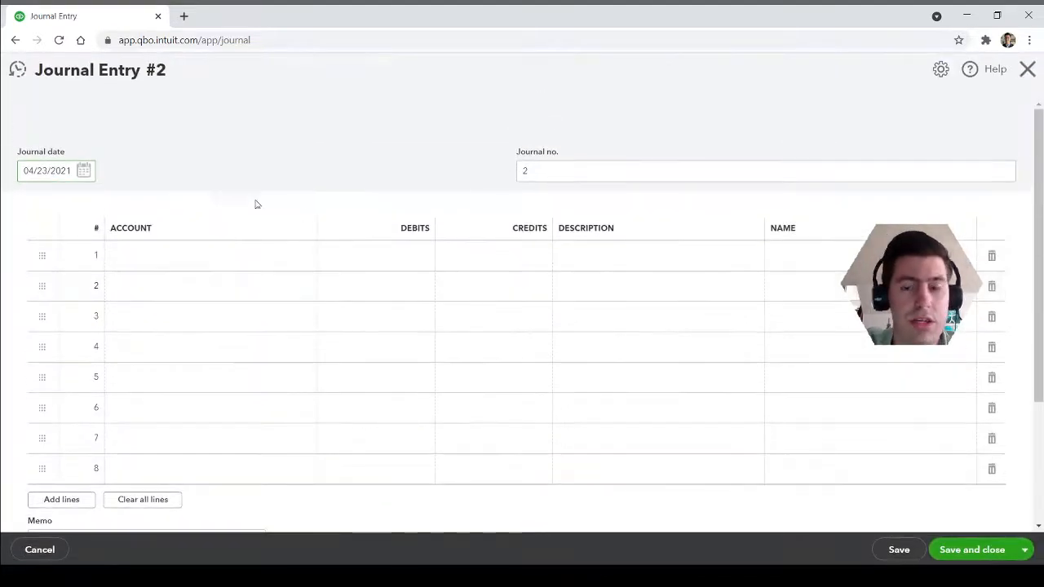
{"action": "left_click", "coordinate": [170, 258]}
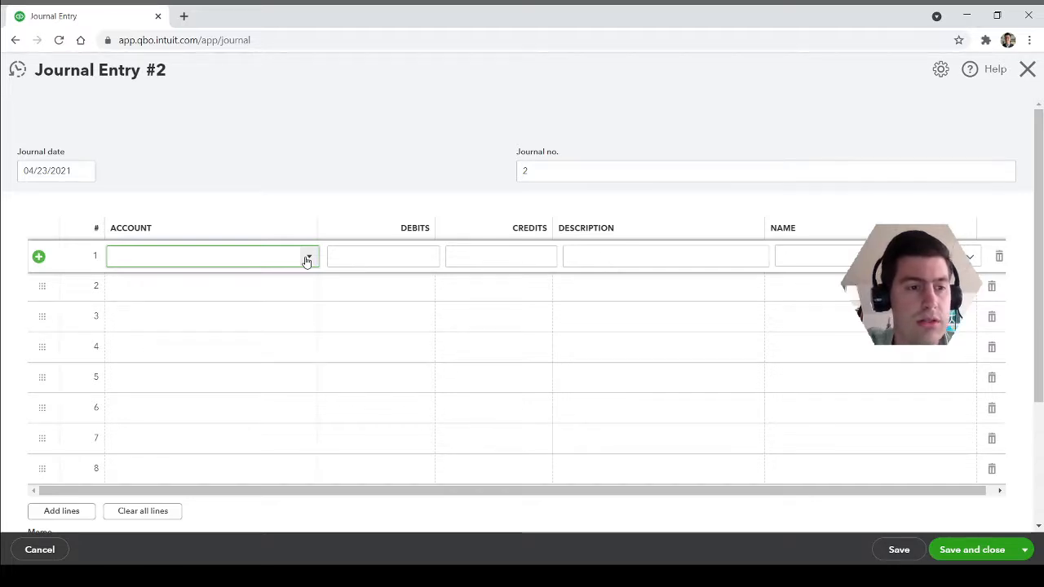
{"action": "left_click", "coordinate": [203, 173]}
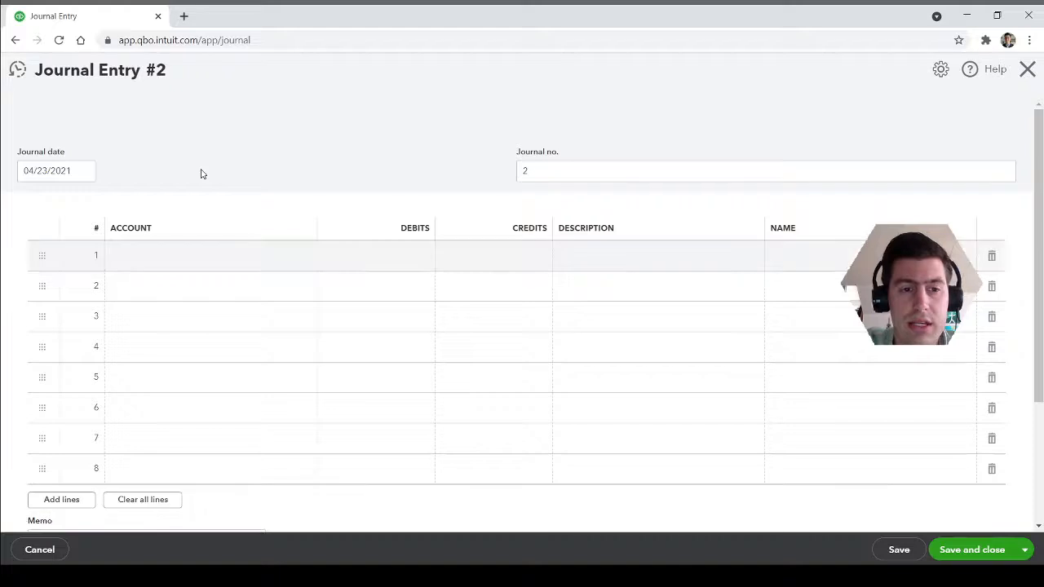
{"action": "left_click", "coordinate": [303, 261]}
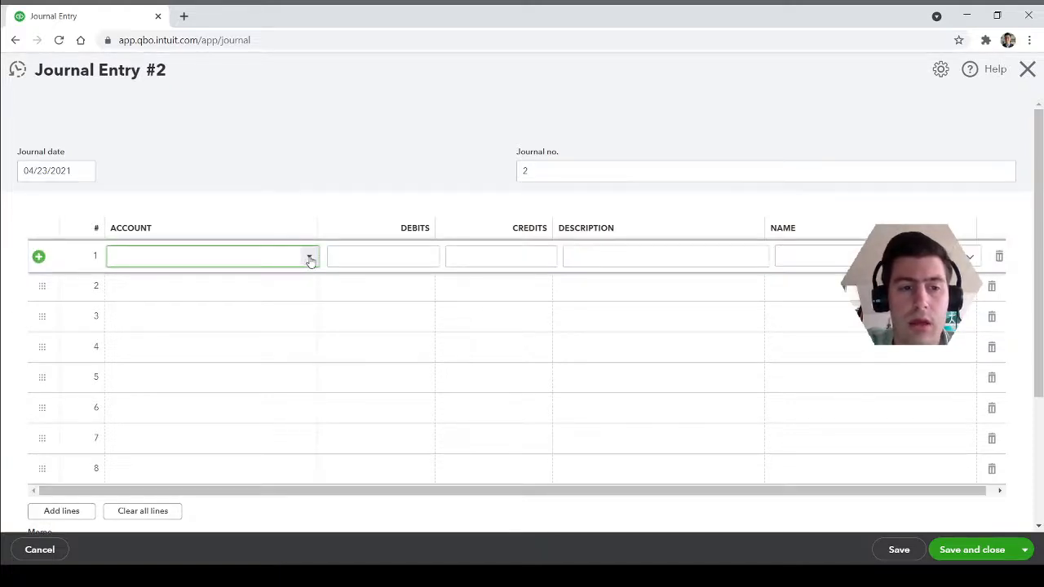
{"action": "left_click", "coordinate": [310, 258]}
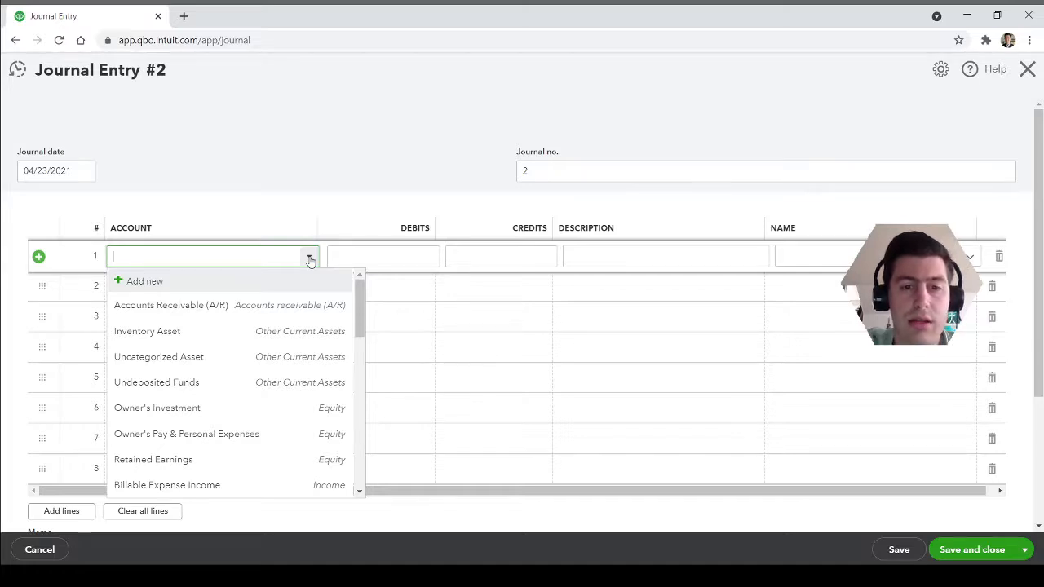
{"action": "left_click", "coordinate": [324, 194]}
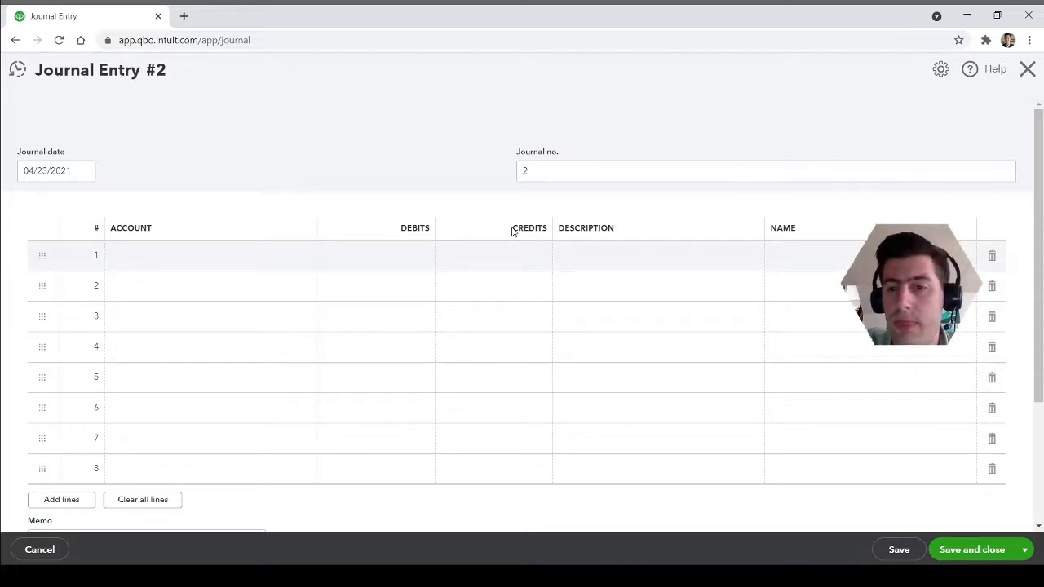
Step: Set the account on line 1 of the journal entry to Inventory Asset
{"action": "left_click", "coordinate": [271, 259]}
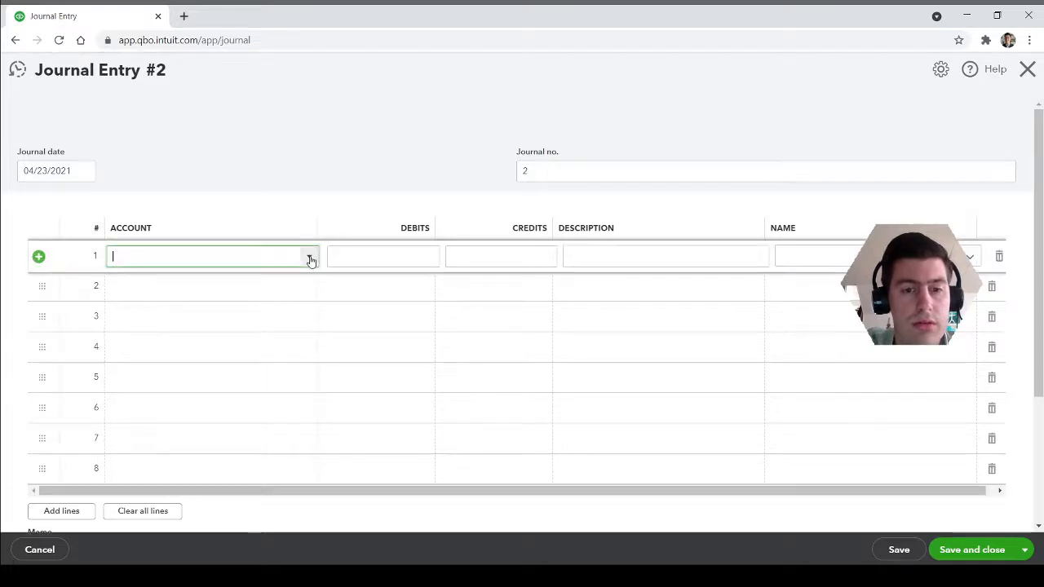
{"action": "left_click", "coordinate": [310, 259]}
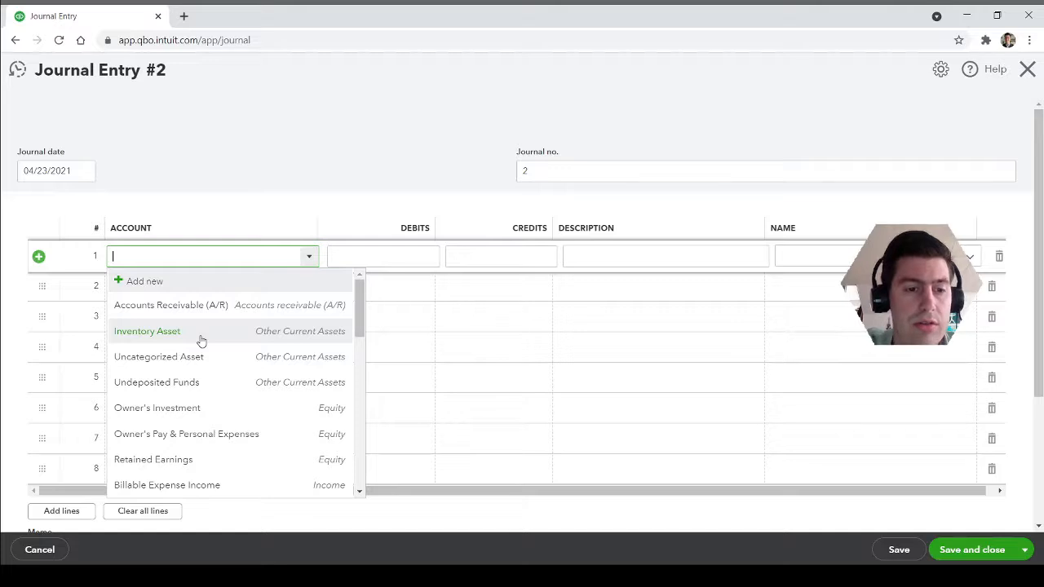
{"action": "left_click", "coordinate": [202, 340]}
{"action": "left_click", "coordinate": [316, 260]}
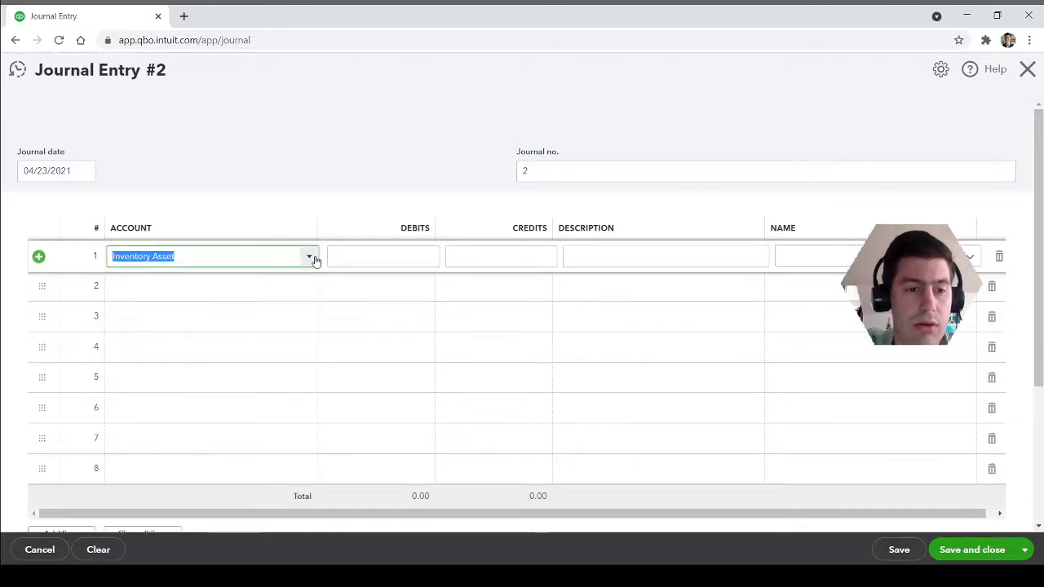
{"action": "left_click", "coordinate": [311, 258]}
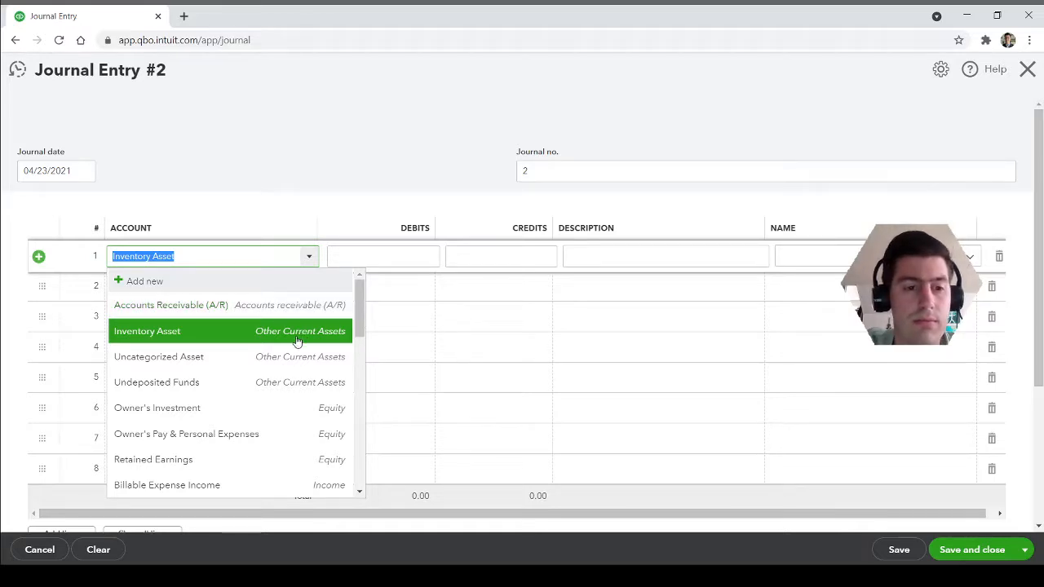
{"action": "left_click", "coordinate": [316, 151]}
Step: Enter a debit of 300 on the Inventory Asset line with the description "100 T-Shirts"
{"action": "left_click", "coordinate": [367, 256]}
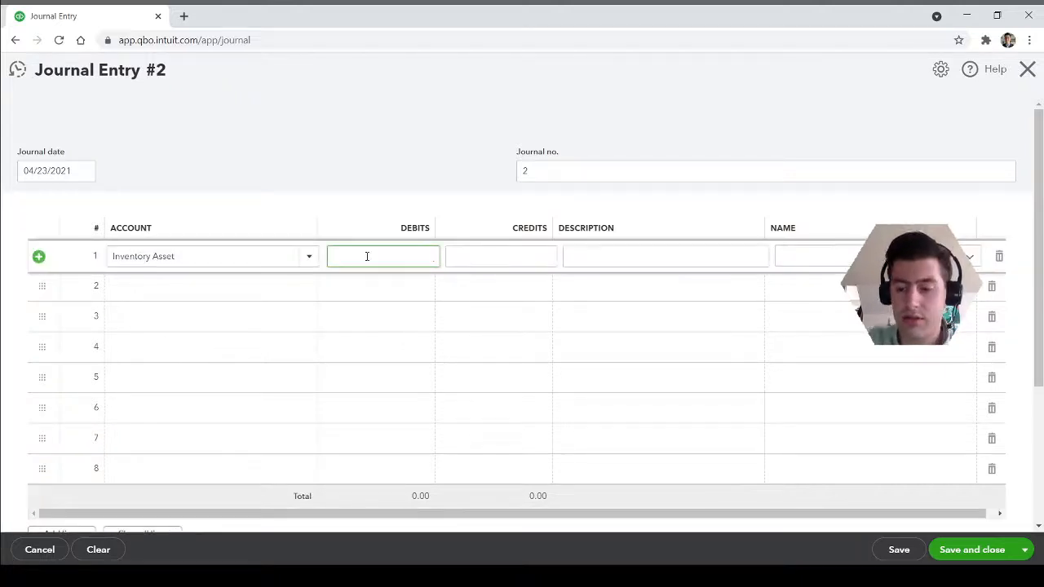
{"action": "type", "text": "300"}
{"action": "key", "text": "Tab"}
{"action": "key", "text": "Tab"}
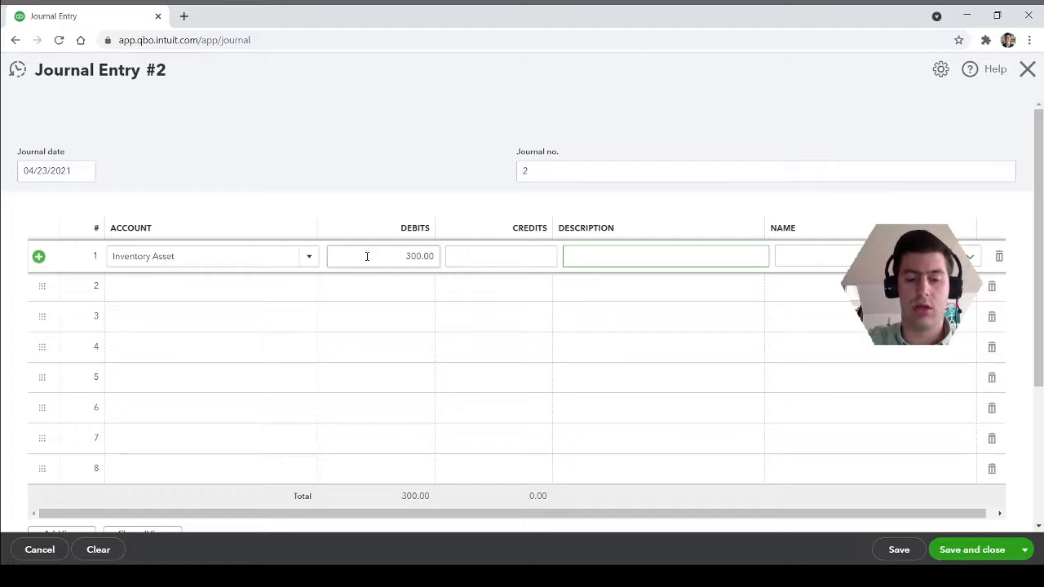
{"action": "type", "text": "100 T"}
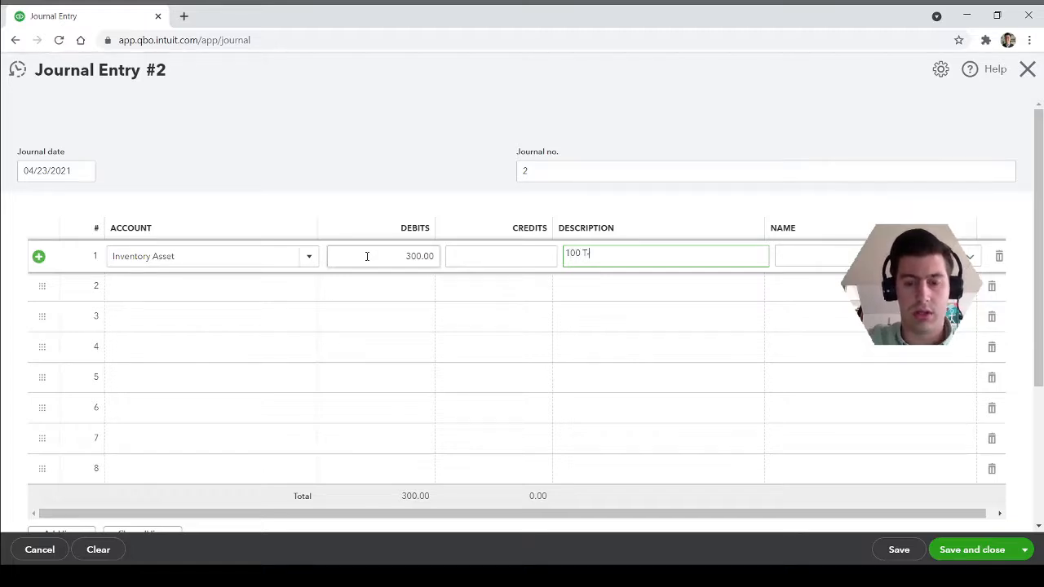
{"action": "type", "text": "-Shirts"}
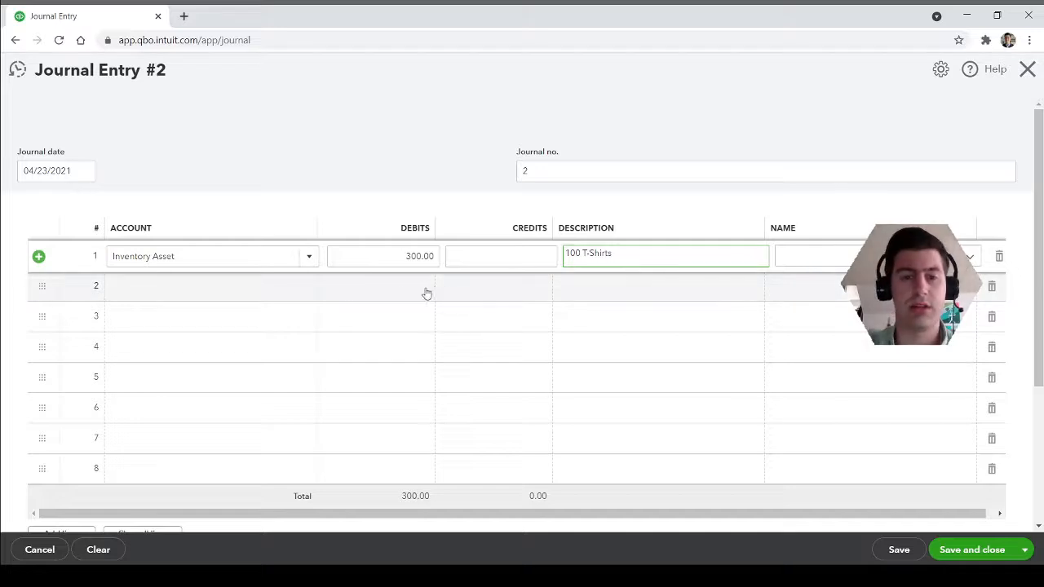
Step: Search the accounts available for line 2 for "checking", and clear the search text
{"action": "left_click", "coordinate": [261, 287]}
{"action": "type", "text": "c"}
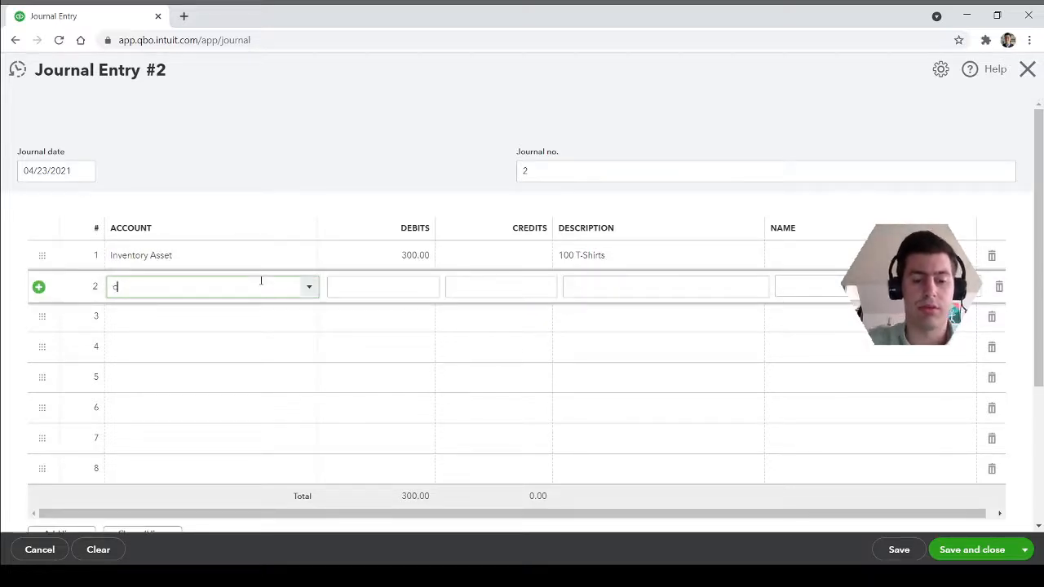
{"action": "type", "text": "hecking"}
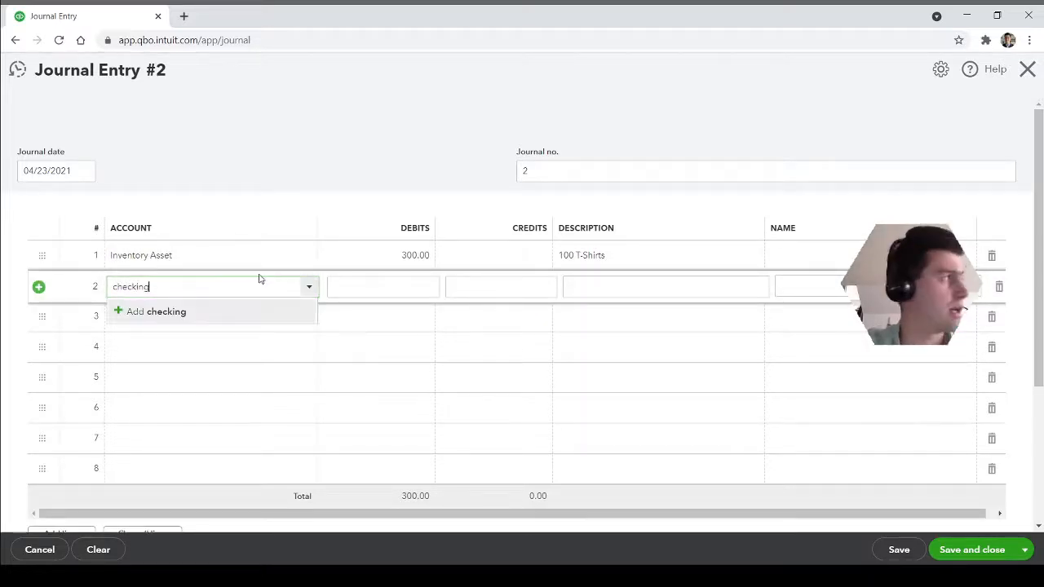
{"action": "key", "text": "BackSpace"}
{"action": "key", "text": "BackSpace"}
{"action": "key", "text": "BackSpace"}
{"action": "key", "text": "BackSpace"}
{"action": "key", "text": "BackSpace"}
{"action": "key", "text": "BackSpace"}
{"action": "key", "text": "BackSpace"}
{"action": "key", "text": "BackSpace"}
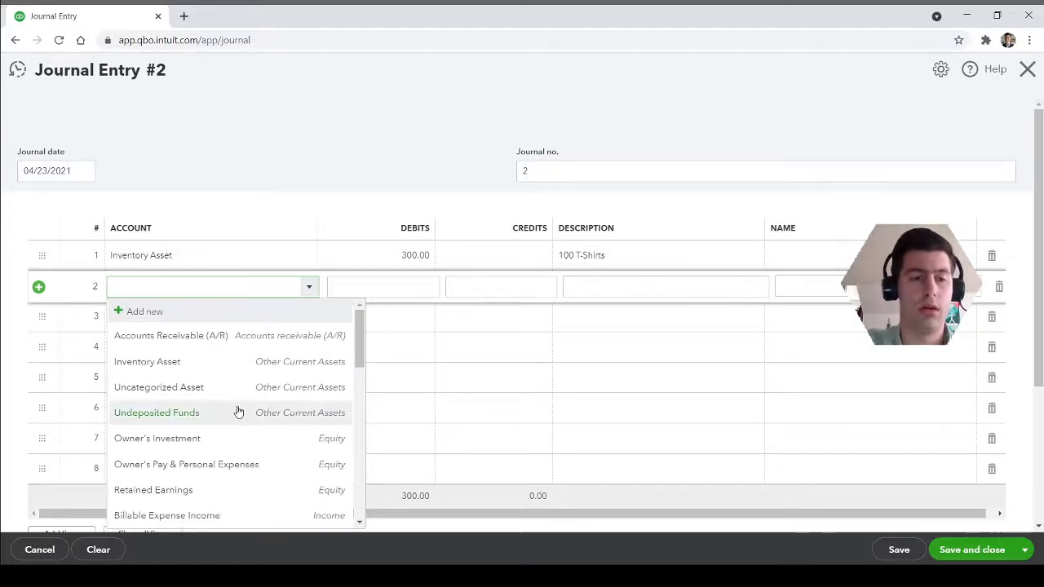
Step: Begin adding a new account for line 2 with account type Bank and detail type Checking
{"action": "scroll", "coordinate": [265, 414], "scroll_direction": "down", "scroll_amount": 5}
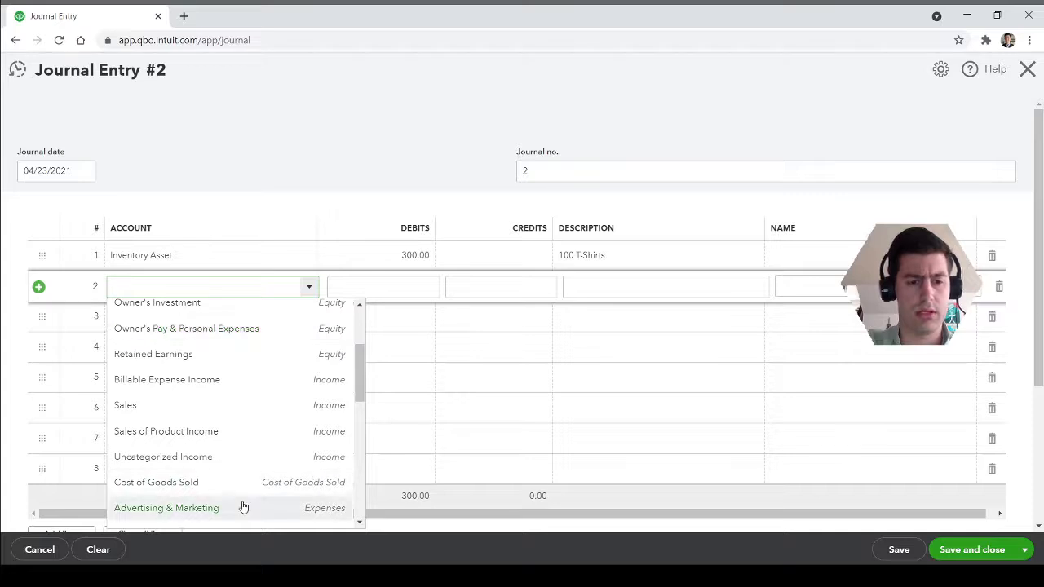
{"action": "scroll", "coordinate": [243, 481], "scroll_direction": "up", "scroll_amount": 5}
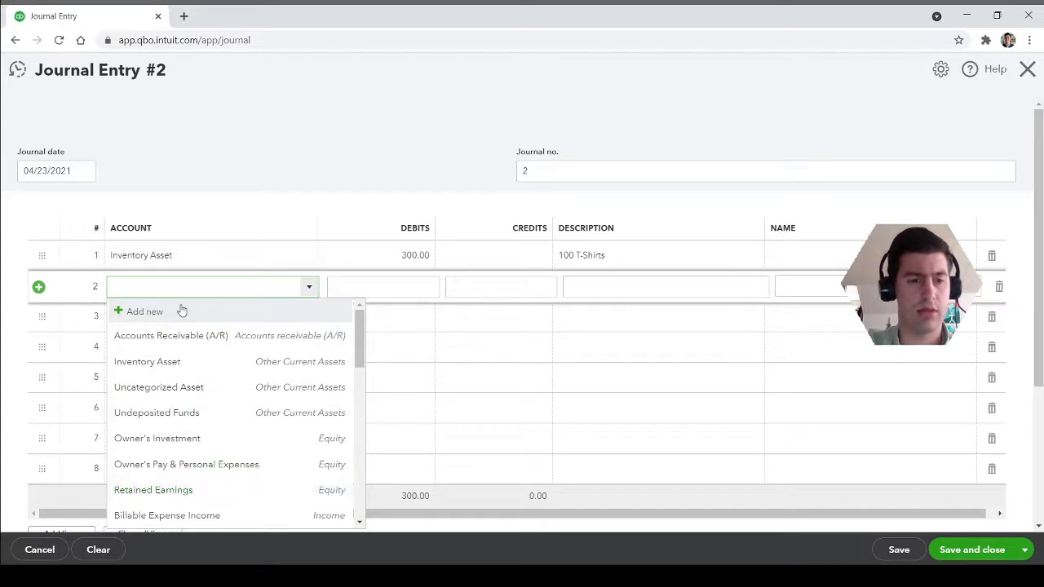
{"action": "left_click", "coordinate": [172, 314]}
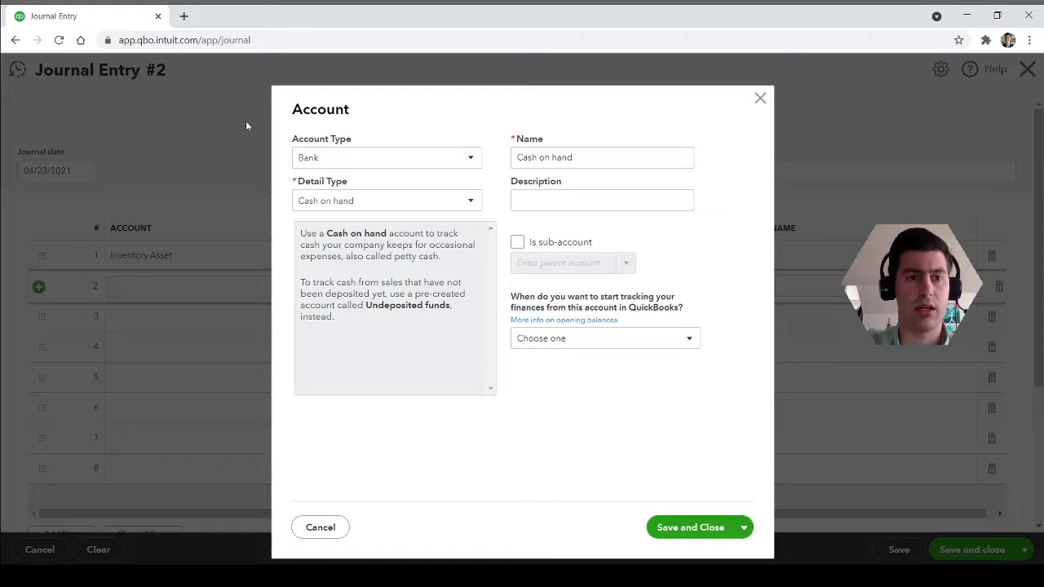
{"action": "left_click", "coordinate": [368, 158]}
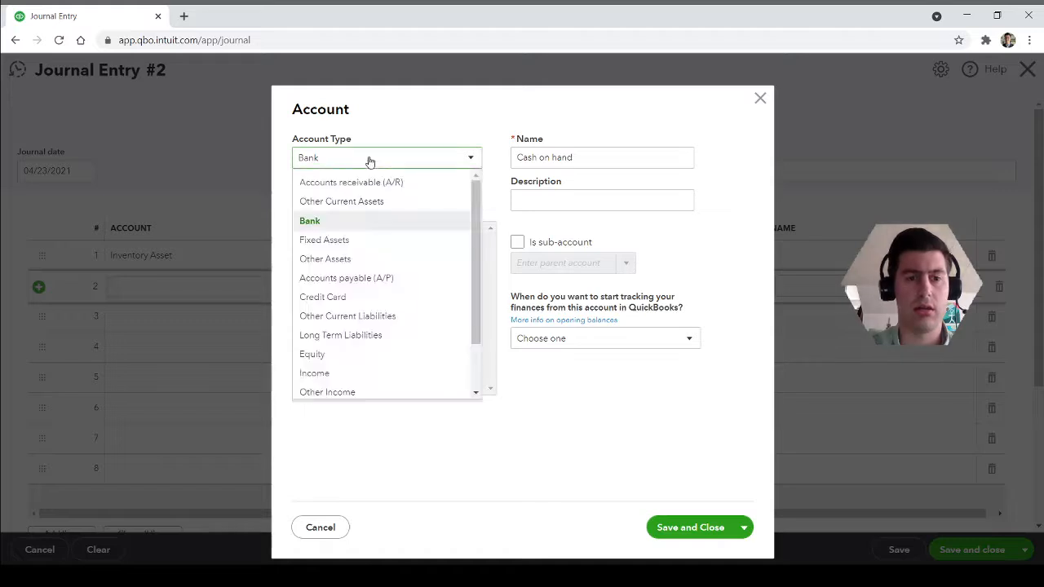
{"action": "left_click", "coordinate": [351, 222]}
{"action": "left_click", "coordinate": [371, 200]}
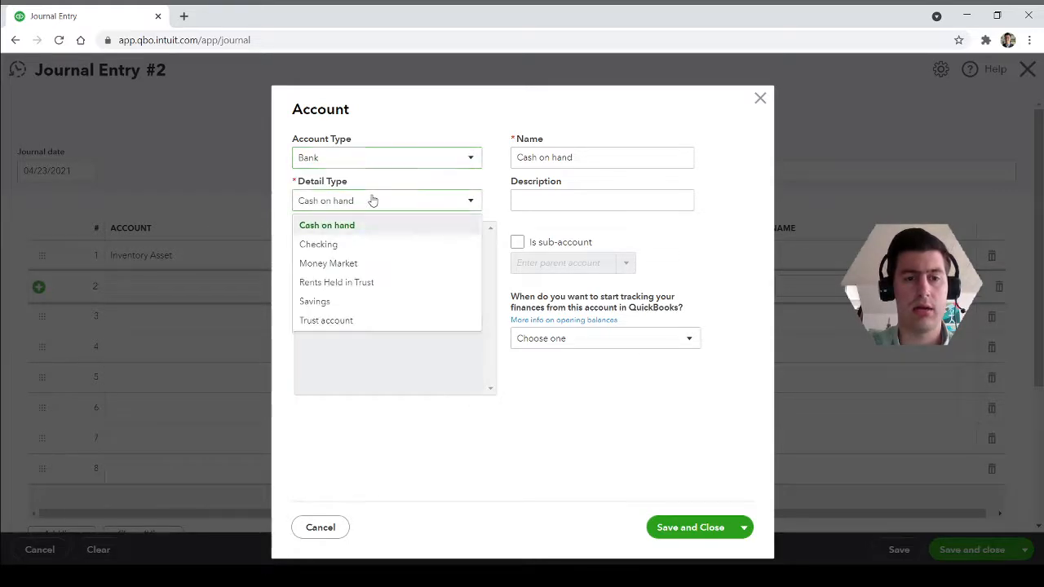
{"action": "left_click", "coordinate": [367, 252]}
Step: Name the new account with the bank name Wells Fargo, a hyphen and the bank account's last four digits
{"action": "left_click", "coordinate": [598, 152]}
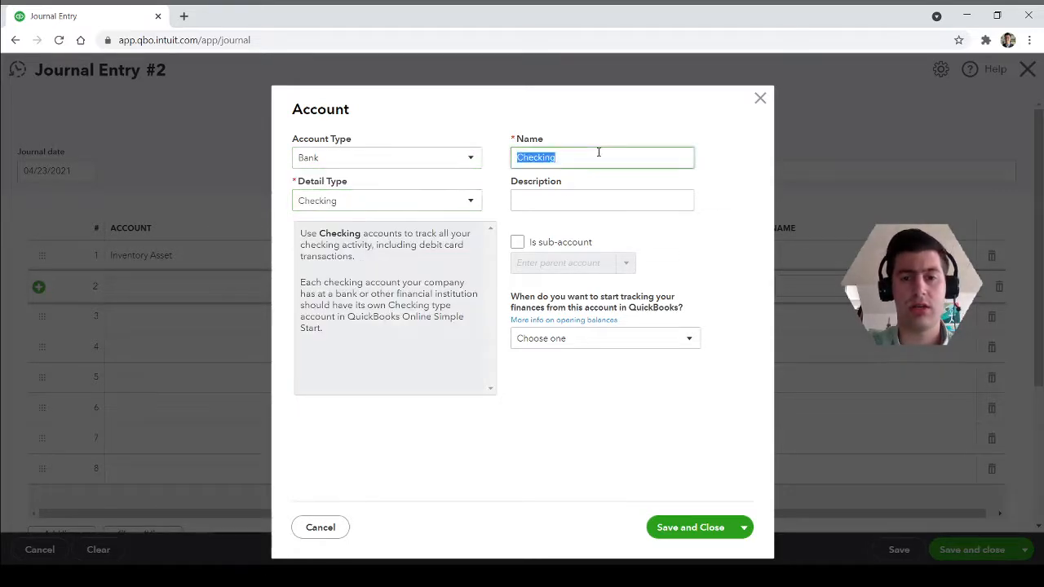
{"action": "left_click", "coordinate": [599, 153]}
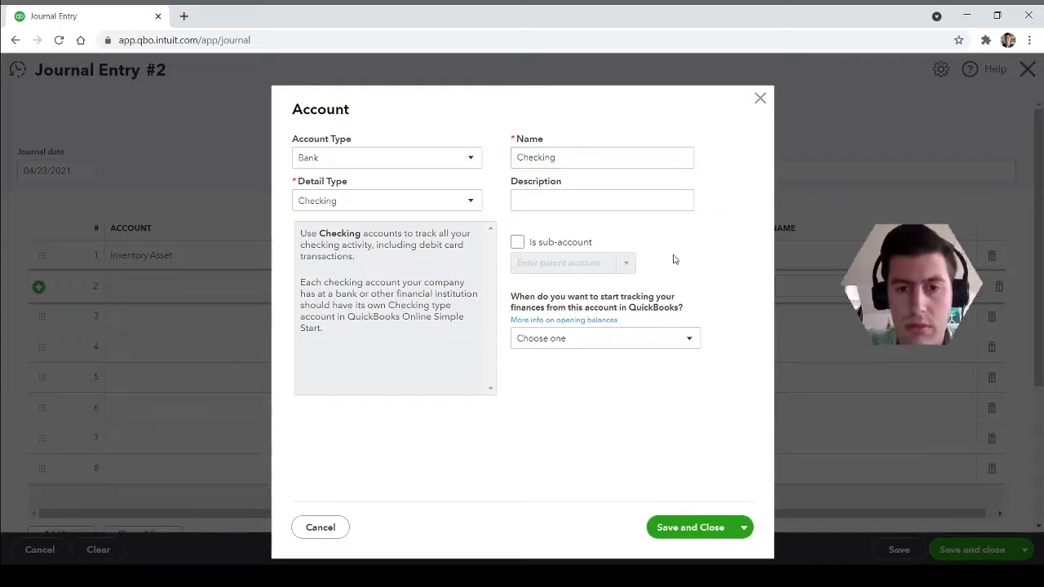
{"action": "left_click", "coordinate": [577, 157]}
{"action": "left_click", "coordinate": [578, 156]}
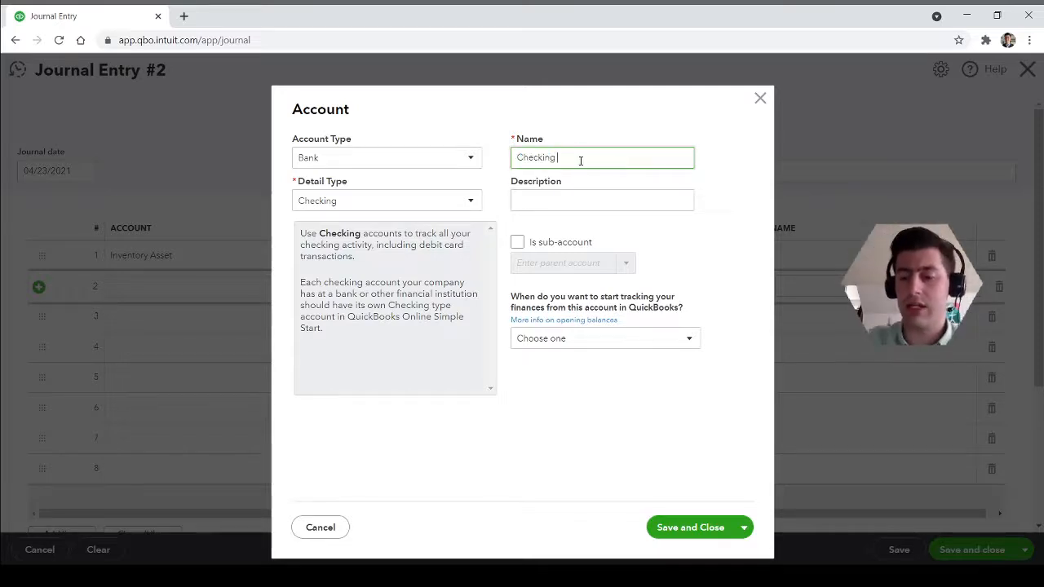
{"action": "type", "text": "-1234"}
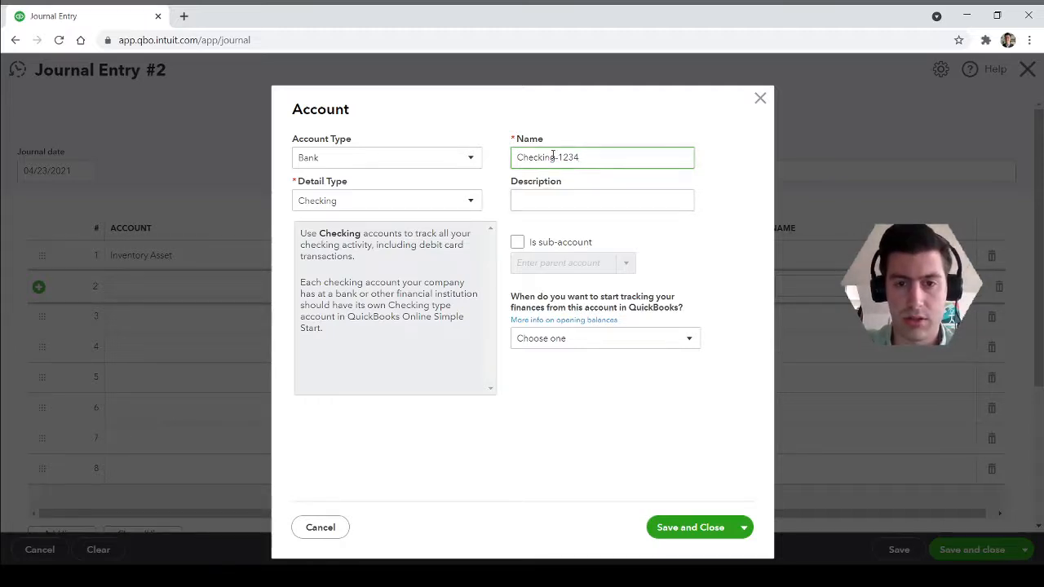
{"action": "left_click_drag", "start_coordinate": [557, 158], "coordinate": [492, 160]}
{"action": "type", "text": "Wells"}
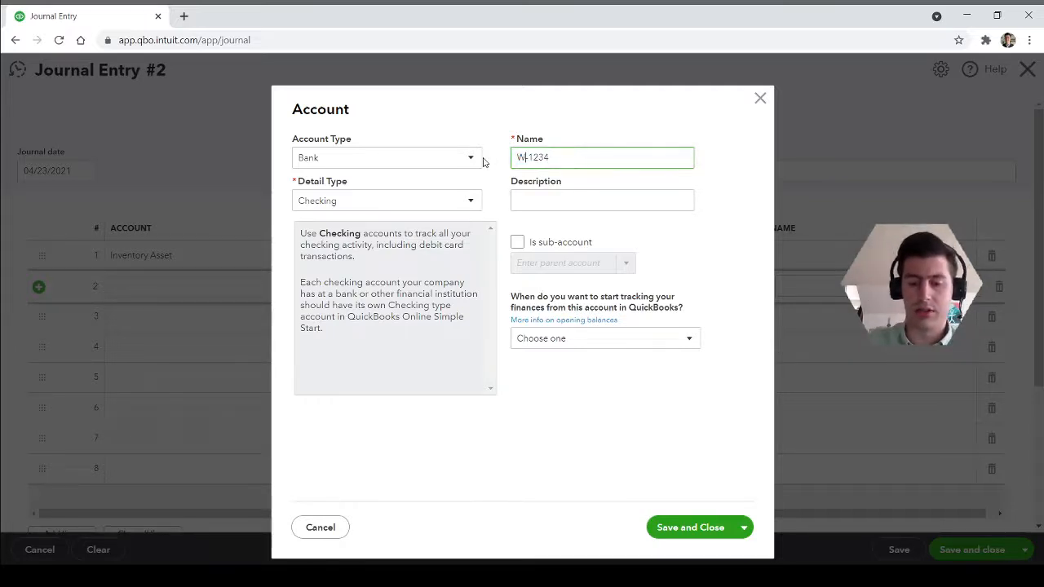
{"action": "type", "text": " Fargo"}
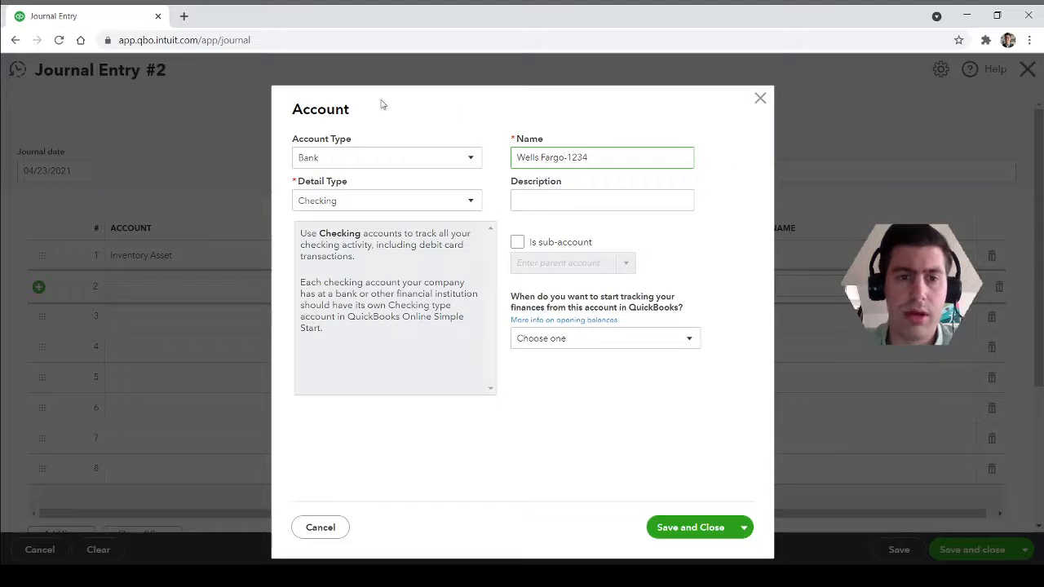
{"action": "left_click_drag", "start_coordinate": [293, 114], "coordinate": [351, 114]}
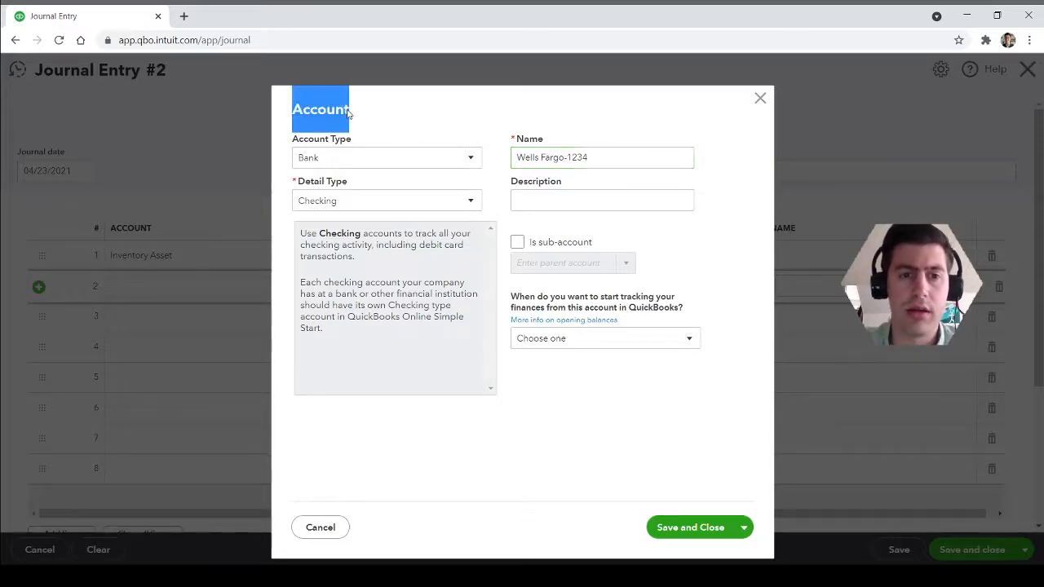
{"action": "left_click", "coordinate": [368, 114]}
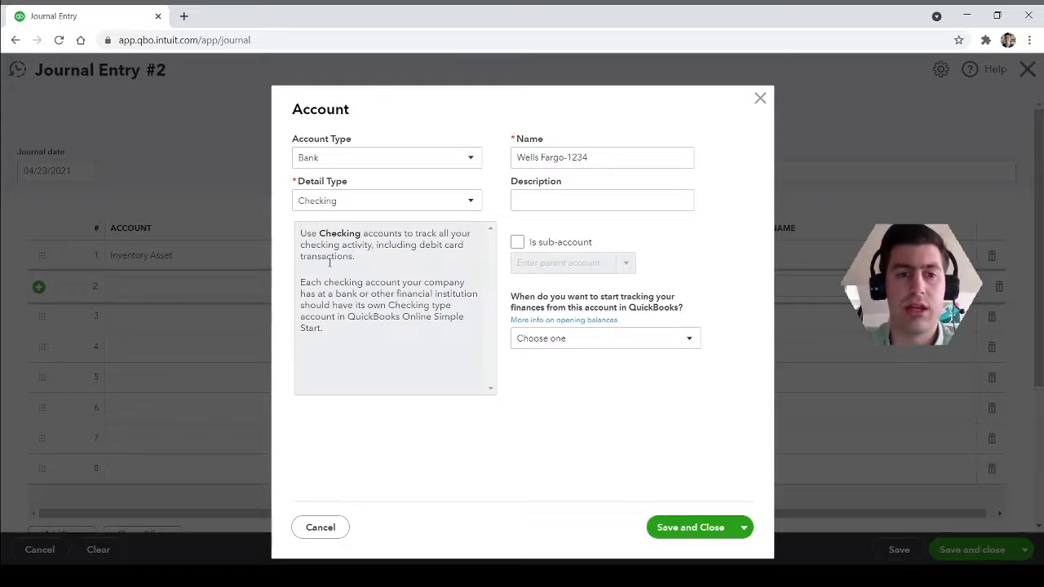
{"action": "left_click", "coordinate": [413, 160]}
{"action": "left_click", "coordinate": [374, 225]}
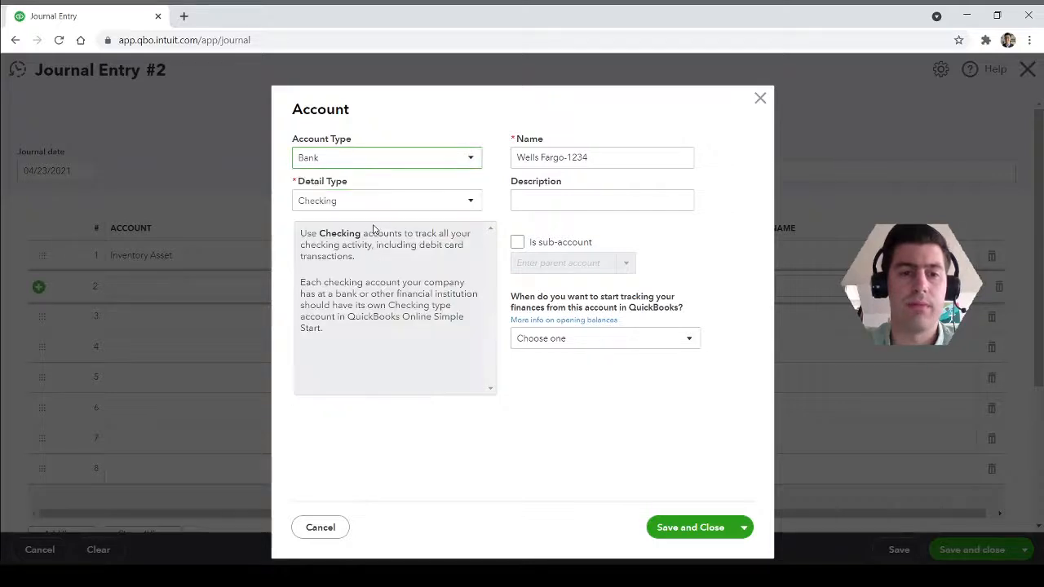
{"action": "left_click", "coordinate": [392, 208]}
{"action": "left_click", "coordinate": [373, 246]}
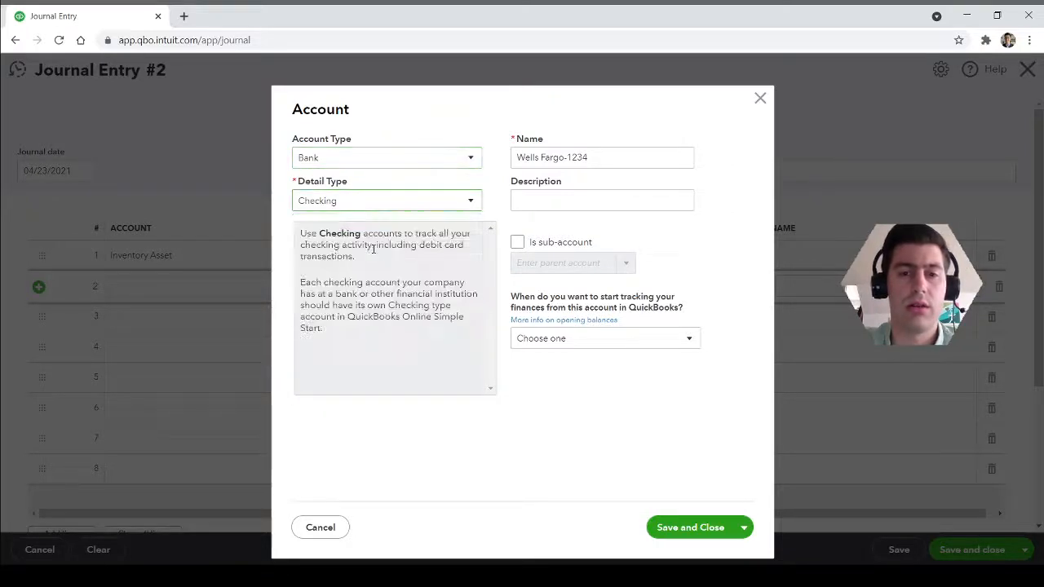
{"action": "left_click_drag", "start_coordinate": [592, 158], "coordinate": [495, 169]}
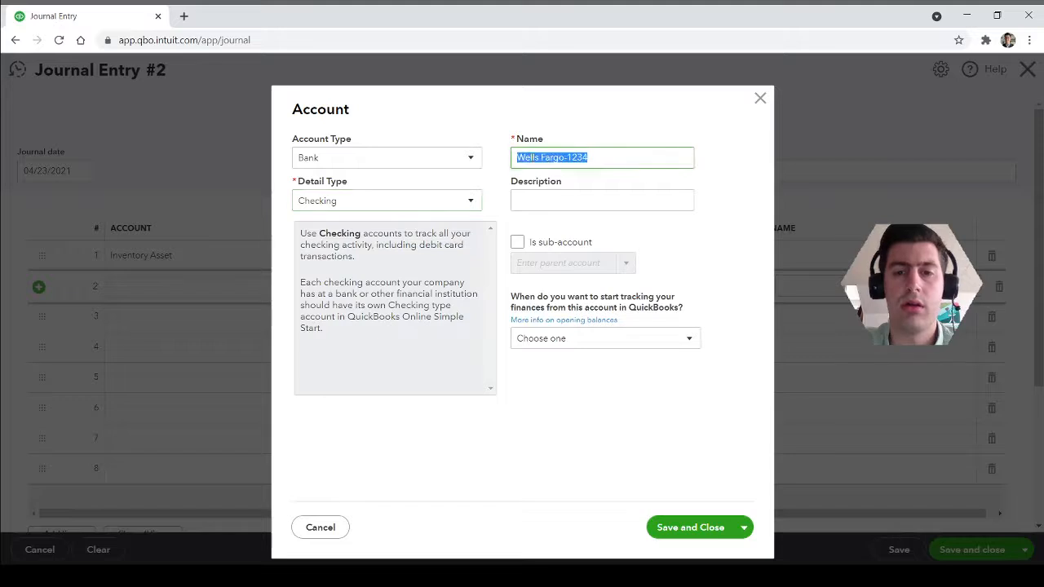
Step: Save the new Wells Fargo checking account for line 2 and check the names available for that line without picking one
{"action": "left_click", "coordinate": [608, 160]}
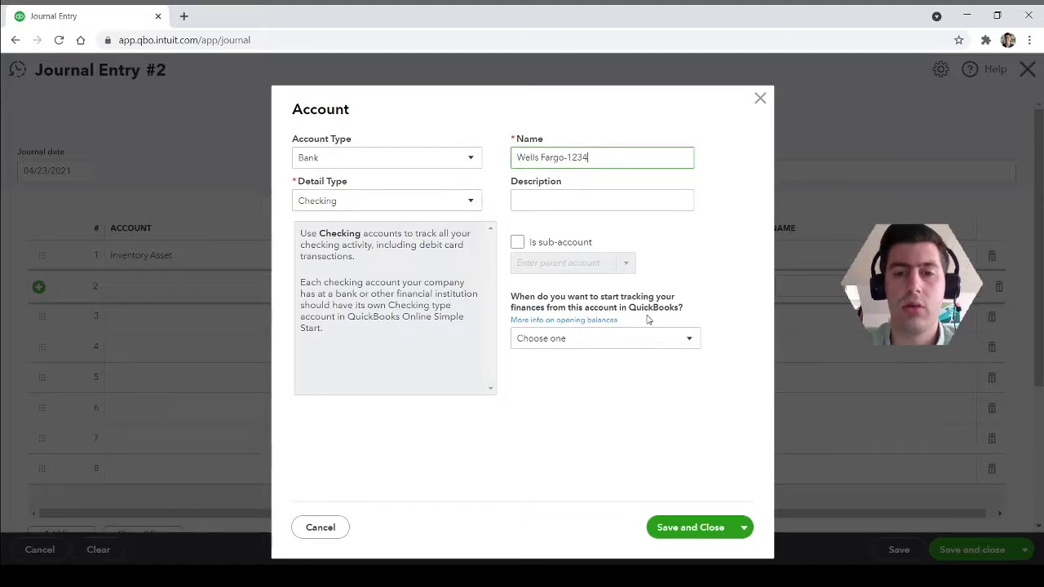
{"action": "left_click", "coordinate": [701, 531]}
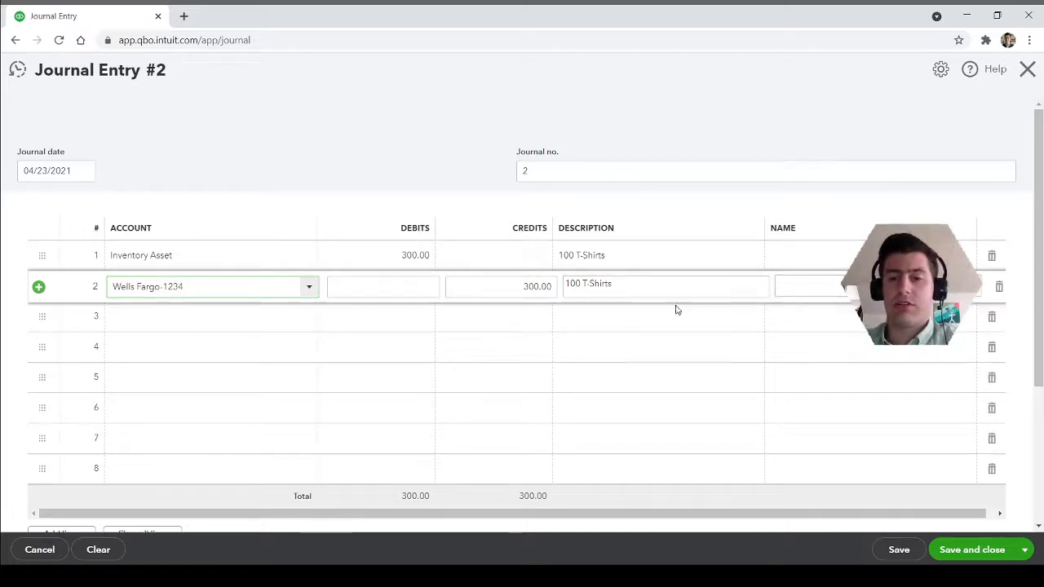
{"action": "left_click", "coordinate": [813, 286]}
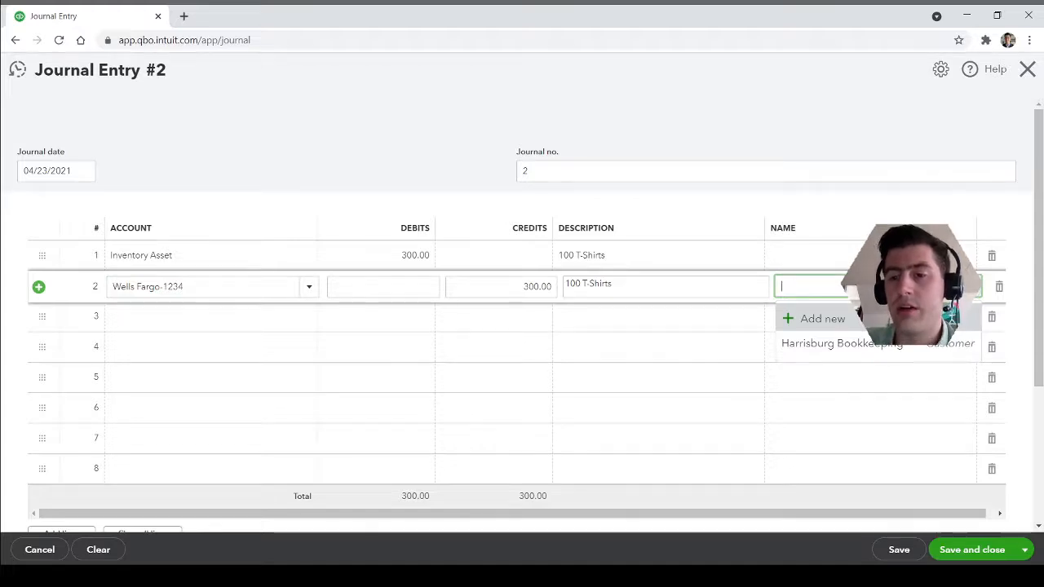
{"action": "key", "text": "Escape"}
{"action": "left_click", "coordinate": [849, 287]}
{"action": "left_click", "coordinate": [819, 86]}
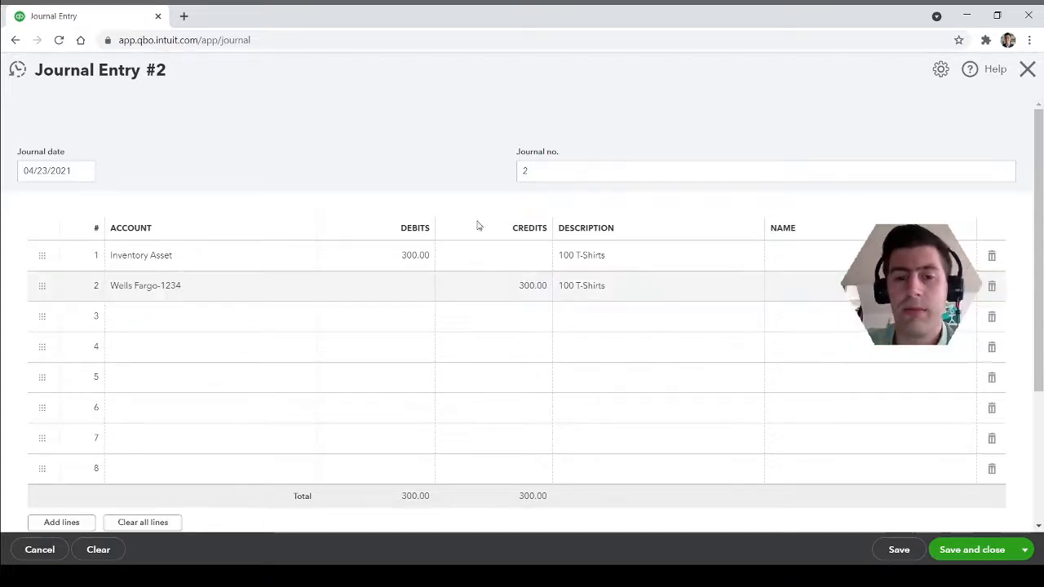
Step: Review the Inventory Asset debit and the Wells Fargo credit, and save and close the journal entry
{"action": "left_click", "coordinate": [178, 258]}
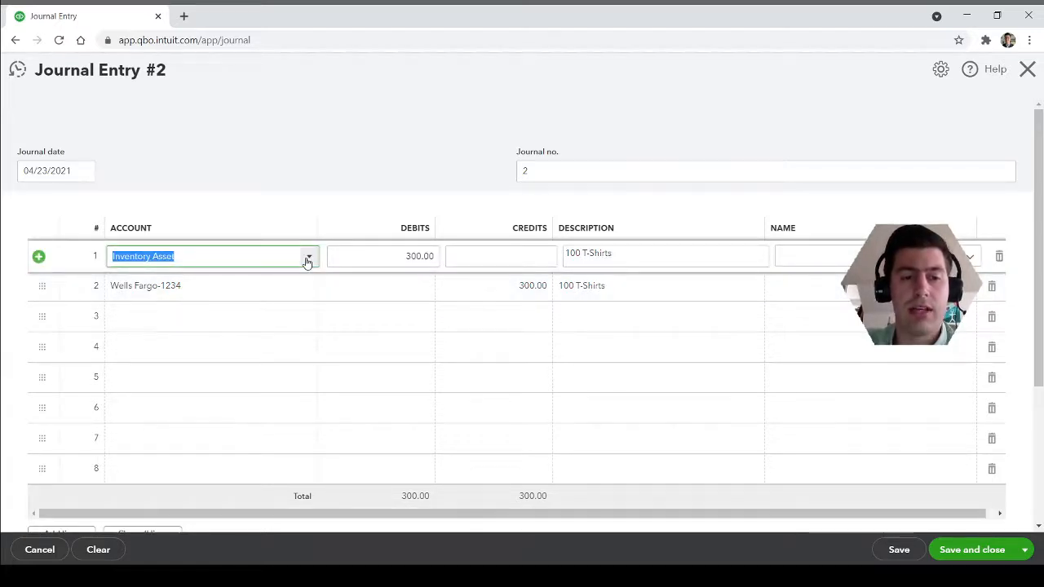
{"action": "left_click", "coordinate": [375, 255]}
{"action": "left_click", "coordinate": [254, 287]}
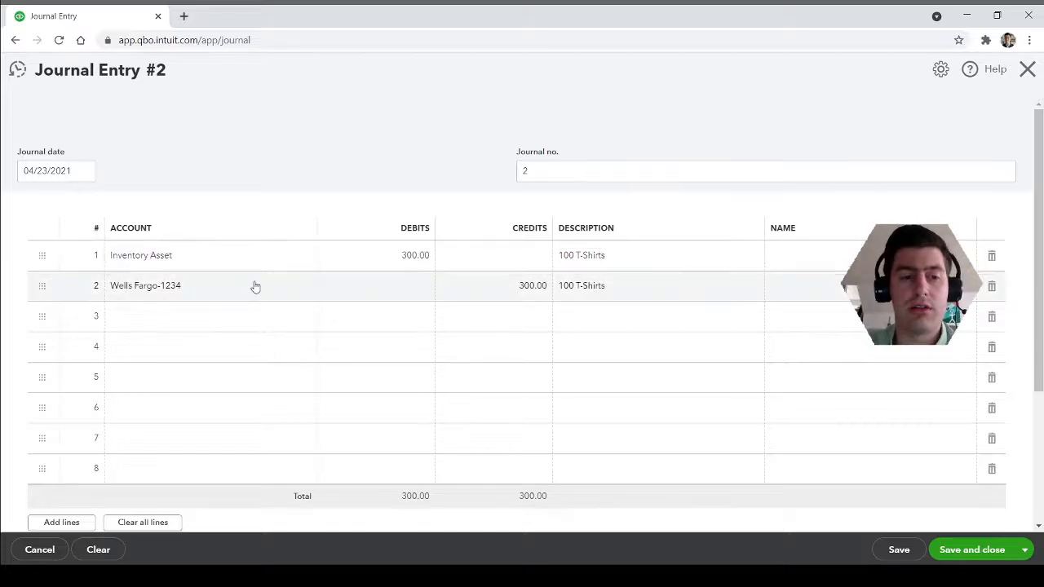
{"action": "left_click", "coordinate": [478, 286]}
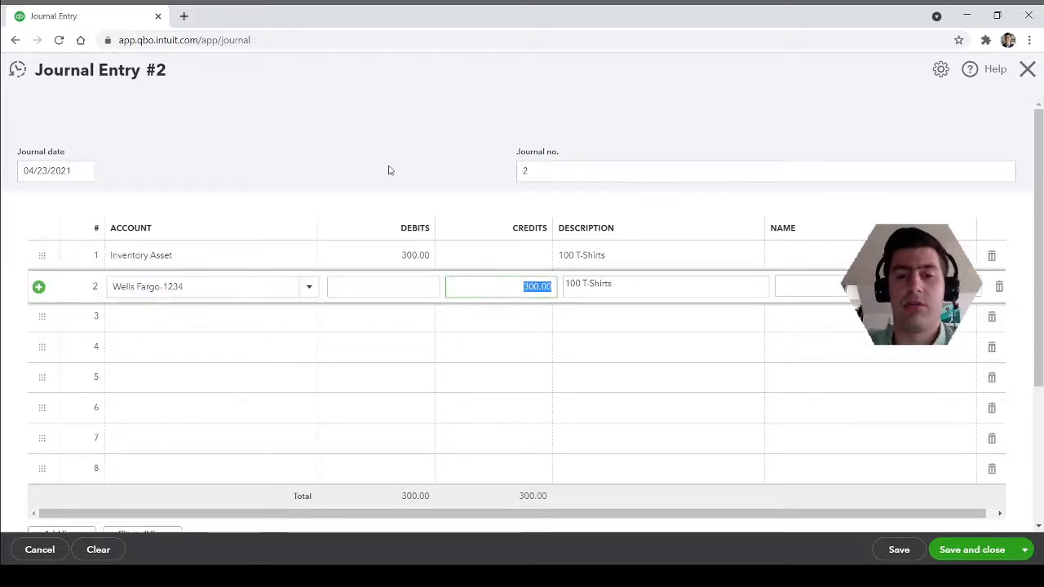
{"action": "left_click", "coordinate": [350, 120]}
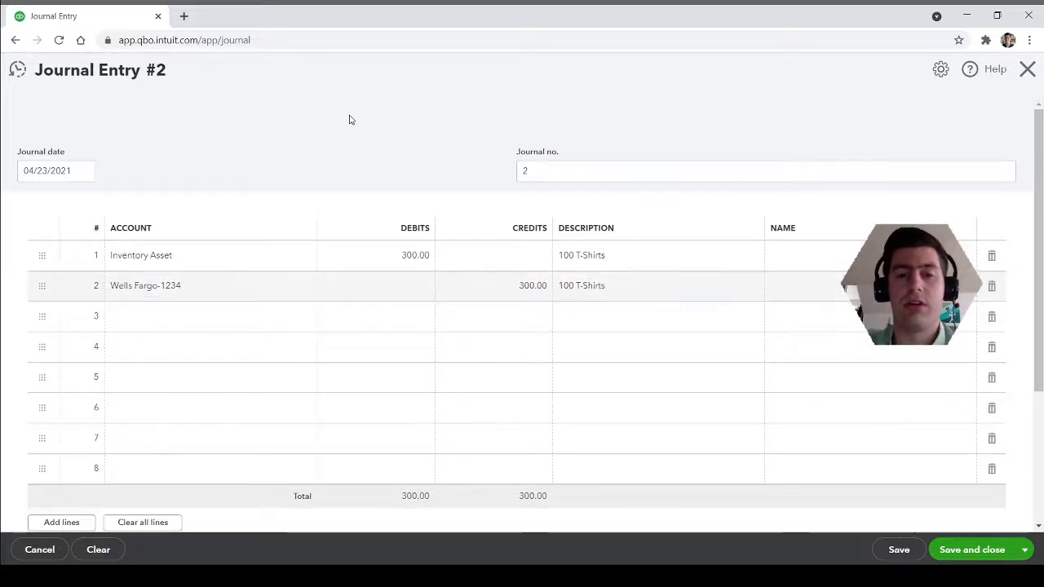
{"action": "left_click", "coordinate": [978, 557]}
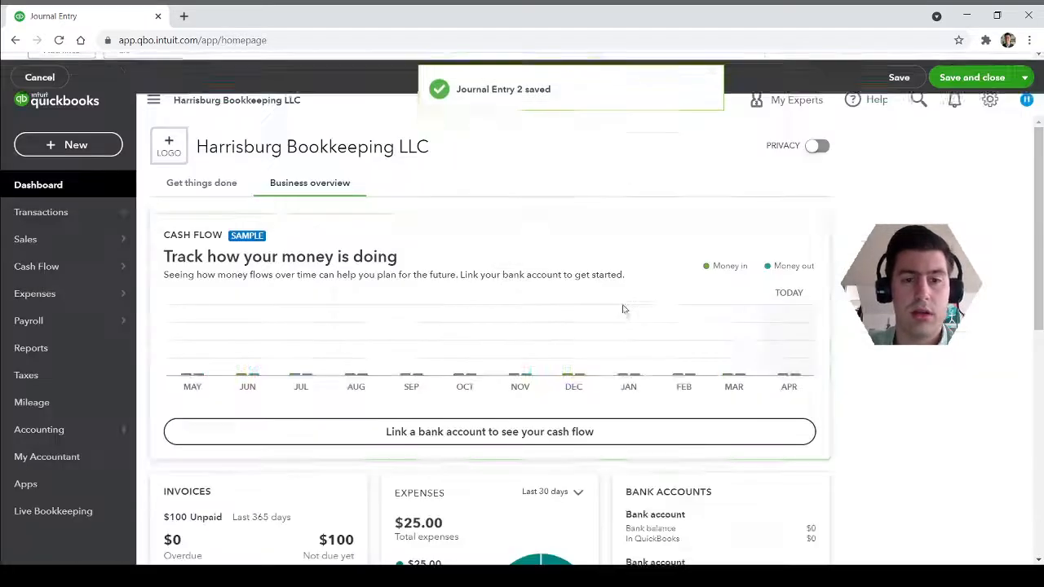
Step: Start a new journal entry and choose Cost of Goods Sold as the account for line 1
{"action": "left_click", "coordinate": [65, 147]}
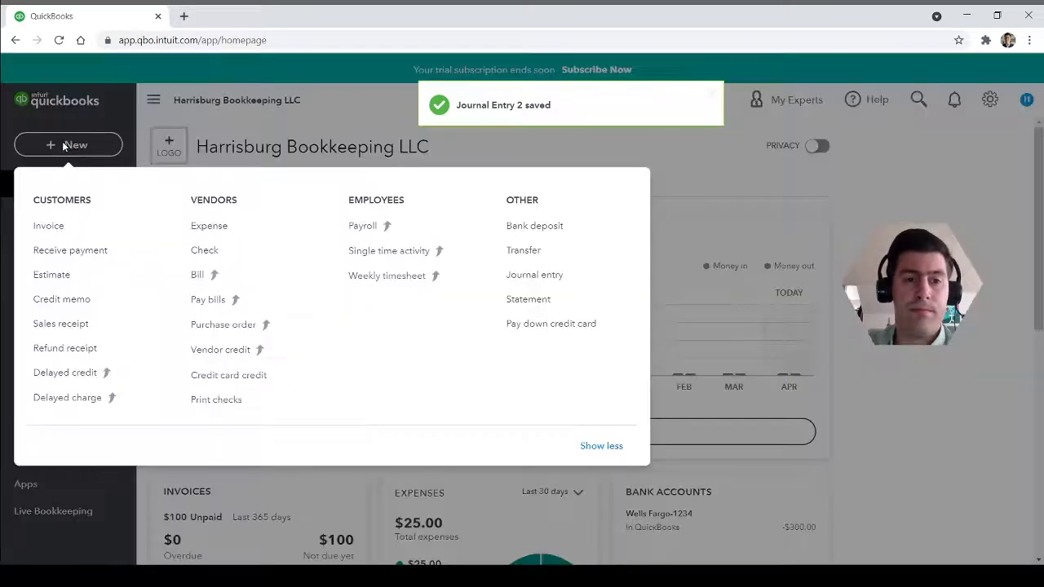
{"action": "left_click", "coordinate": [553, 279]}
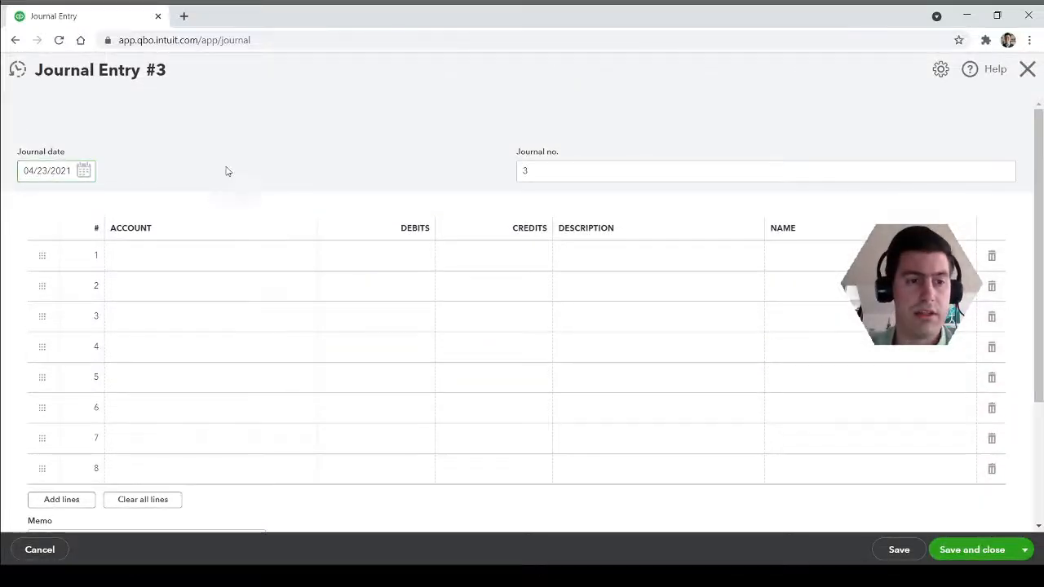
{"action": "left_click", "coordinate": [181, 257]}
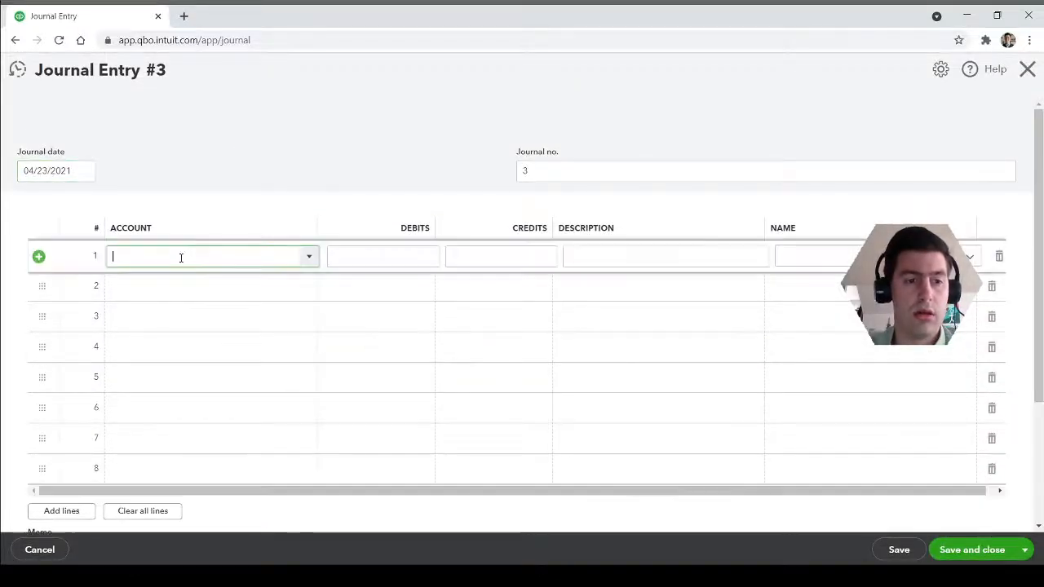
{"action": "left_click", "coordinate": [310, 259]}
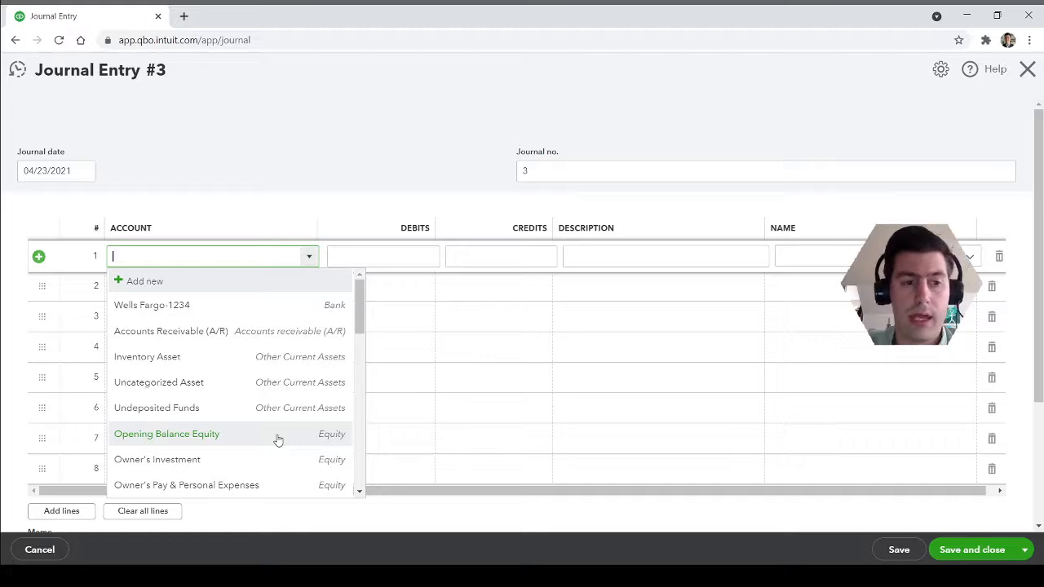
{"action": "scroll", "coordinate": [277, 440], "scroll_direction": "down", "scroll_amount": 5}
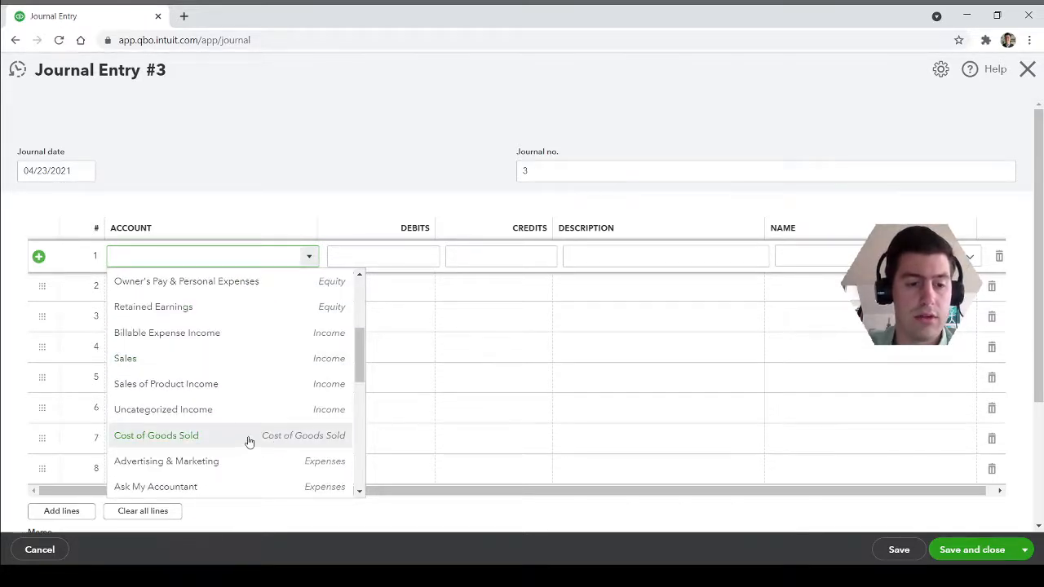
{"action": "left_click", "coordinate": [249, 441]}
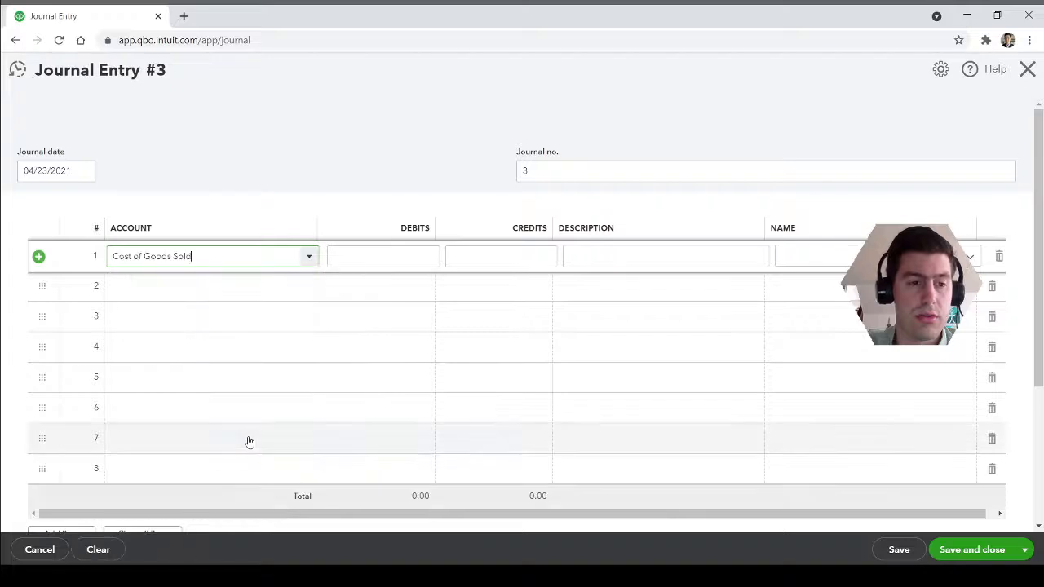
Step: Enter a debit of 150 on the Cost of Goods Sold line with the description "50 T-Shirts Sold"
{"action": "left_click", "coordinate": [372, 257]}
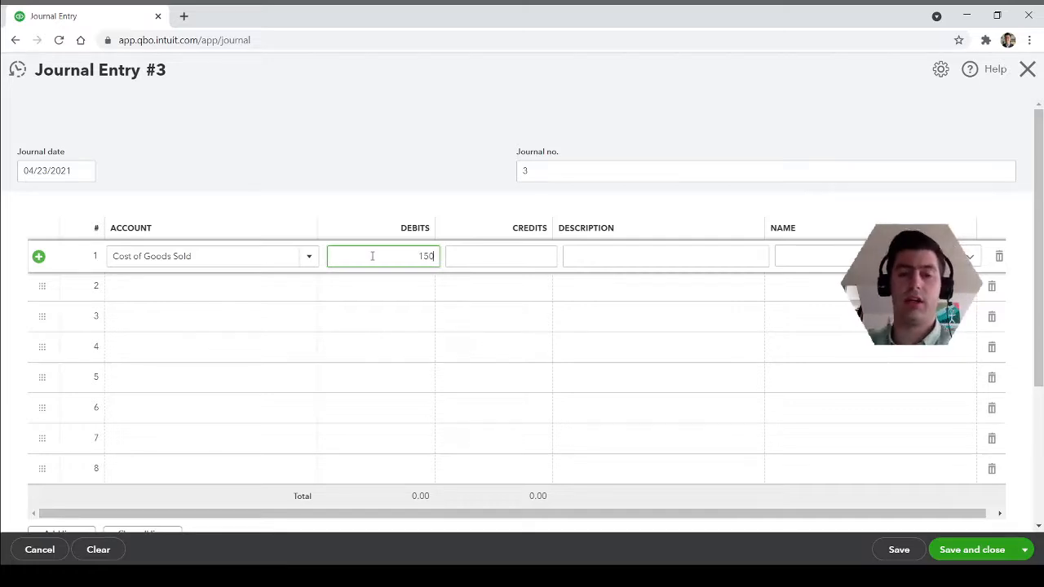
{"action": "key", "text": "Tab"}
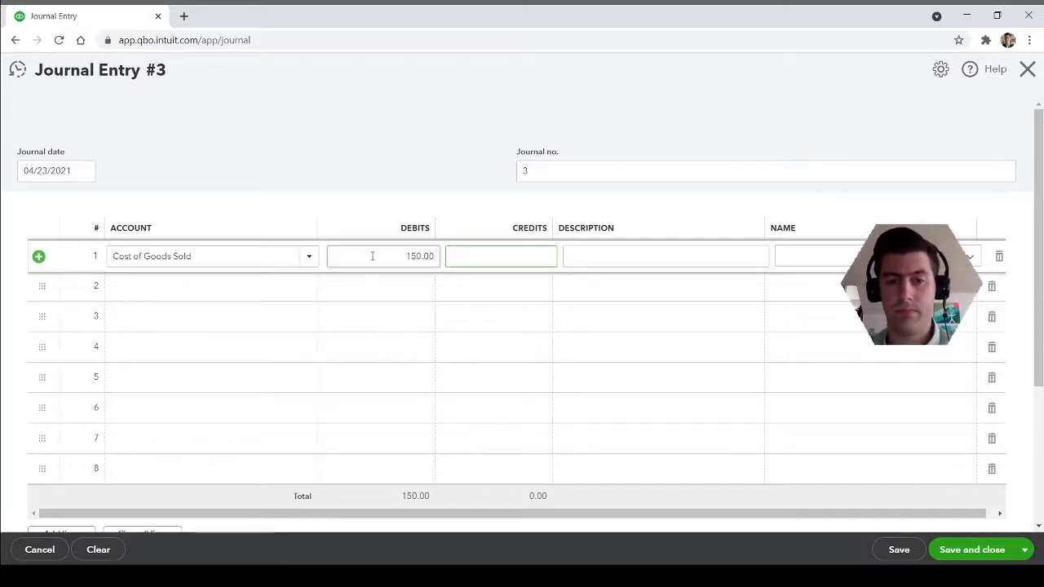
{"action": "key", "text": "Tab"}
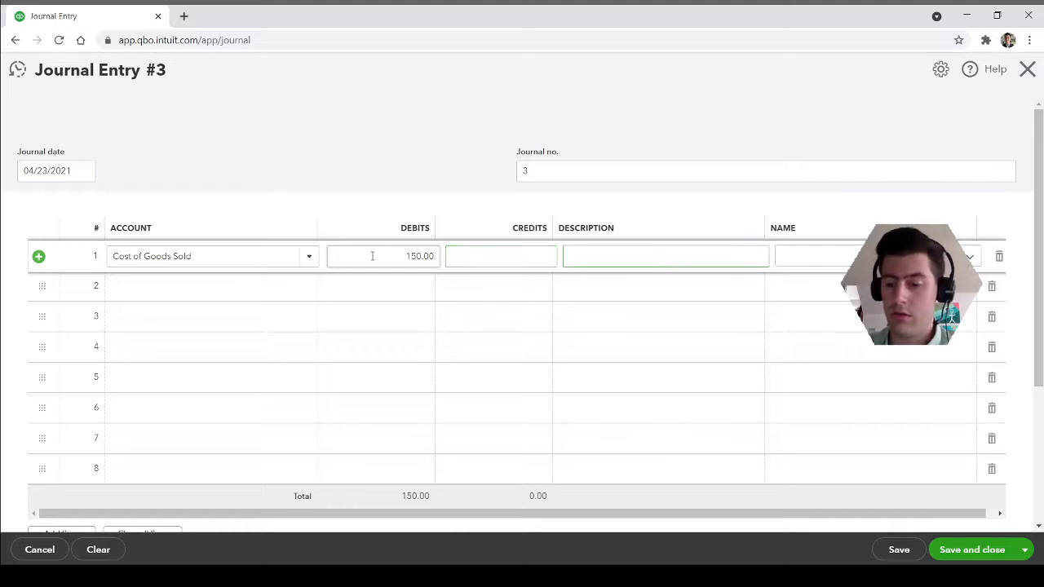
{"action": "type", "text": "15"}
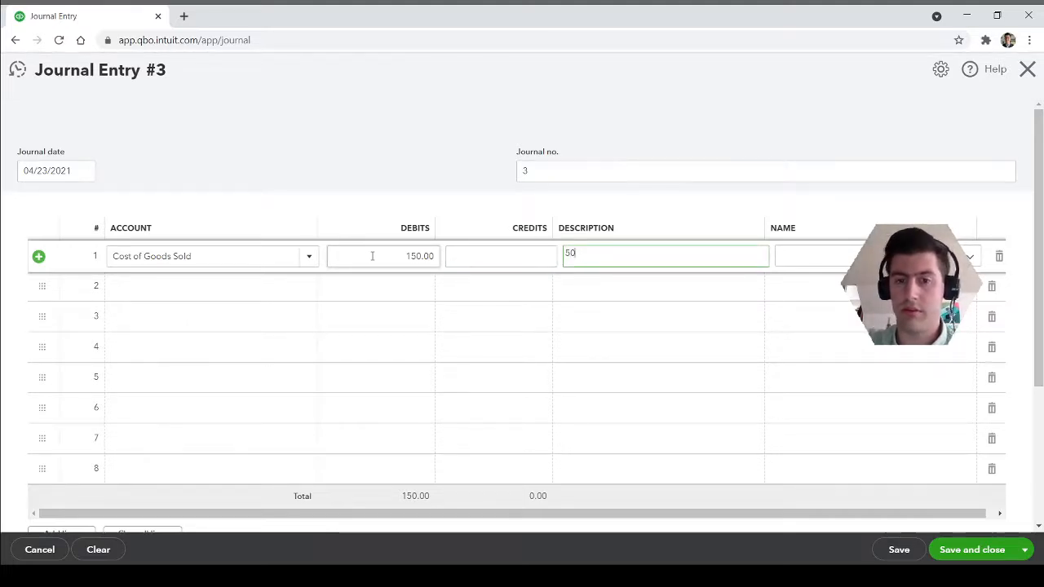
{"action": "type", "text": " T-Shir"}
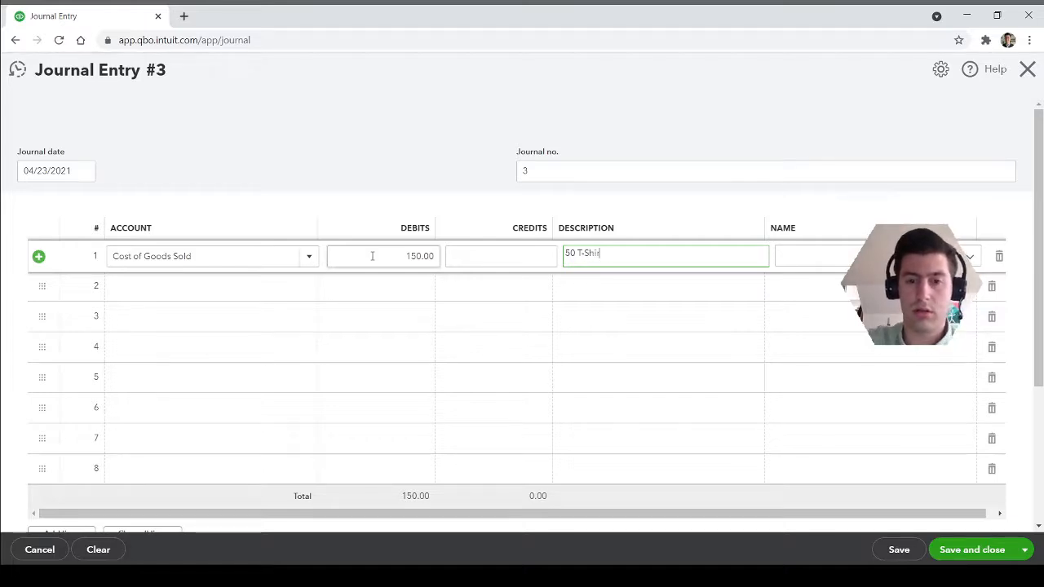
{"action": "type", "text": "ts Sold"}
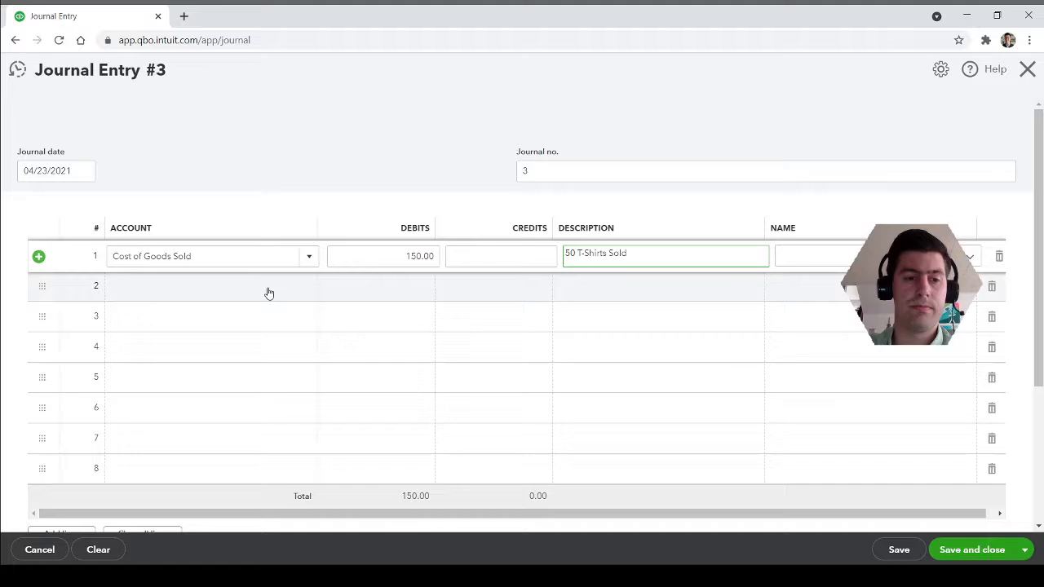
Step: Choose Inventory Asset as the account for line 2, keeping the automatically filled credit and description
{"action": "left_click", "coordinate": [207, 291]}
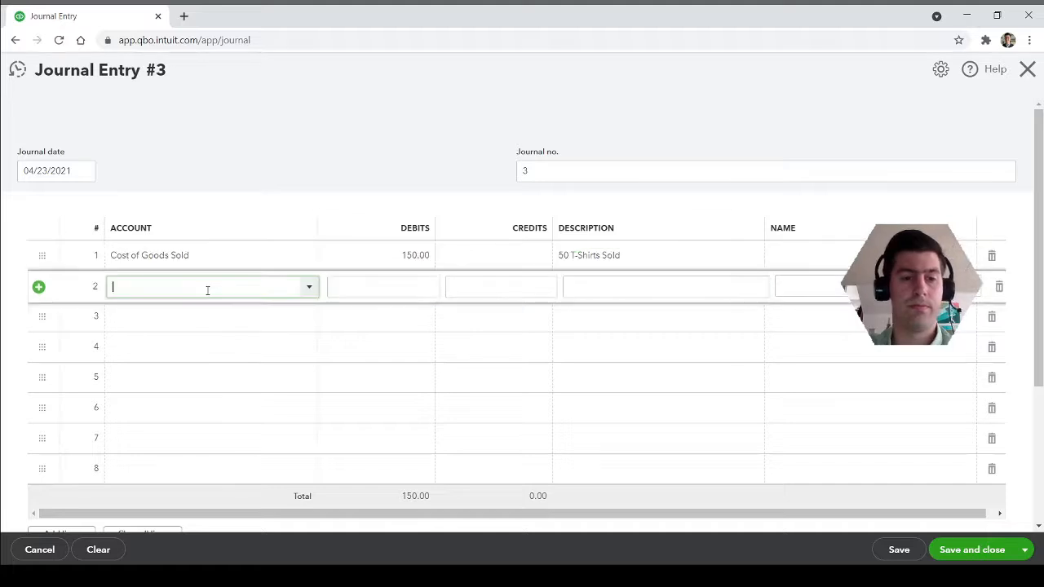
{"action": "left_click", "coordinate": [307, 292]}
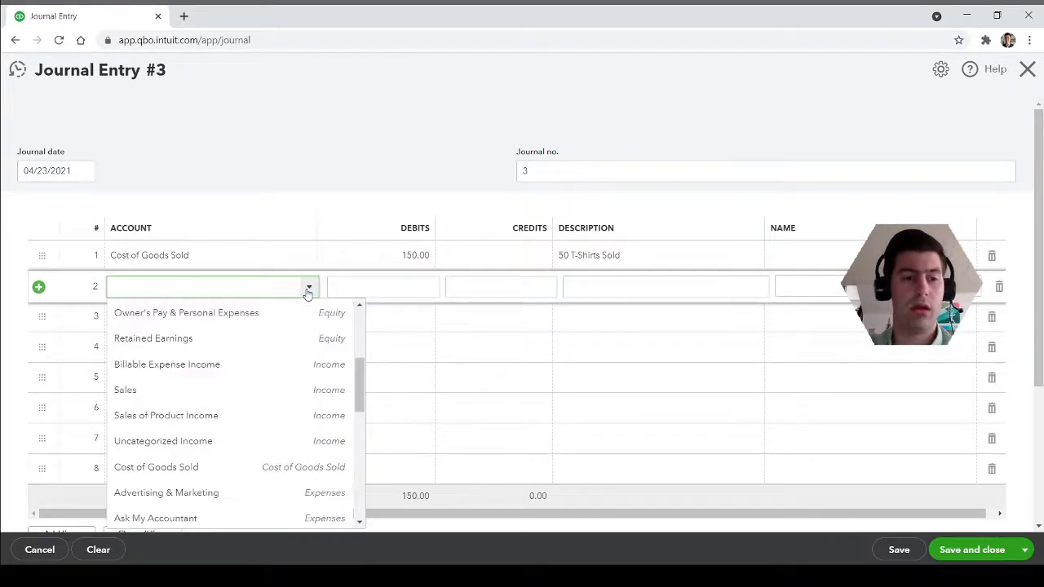
{"action": "scroll", "coordinate": [277, 407], "scroll_direction": "up", "scroll_amount": 3}
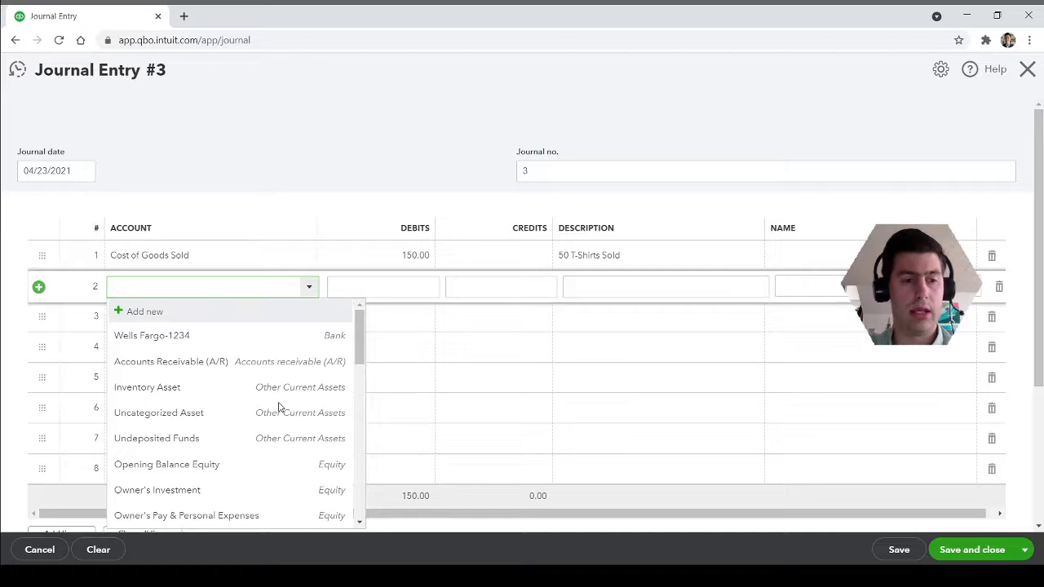
{"action": "left_click", "coordinate": [241, 389]}
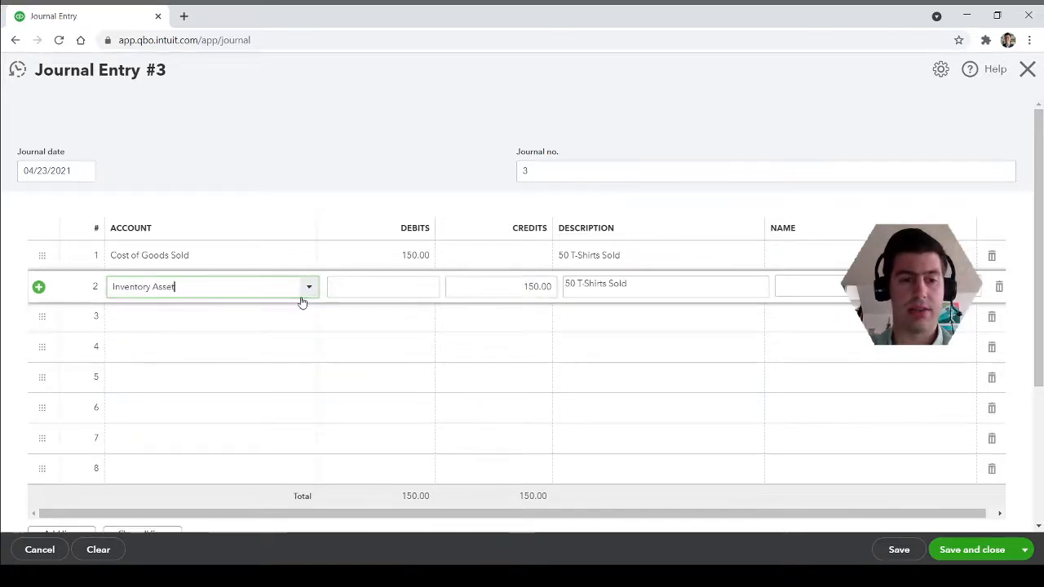
{"action": "left_click", "coordinate": [323, 153]}
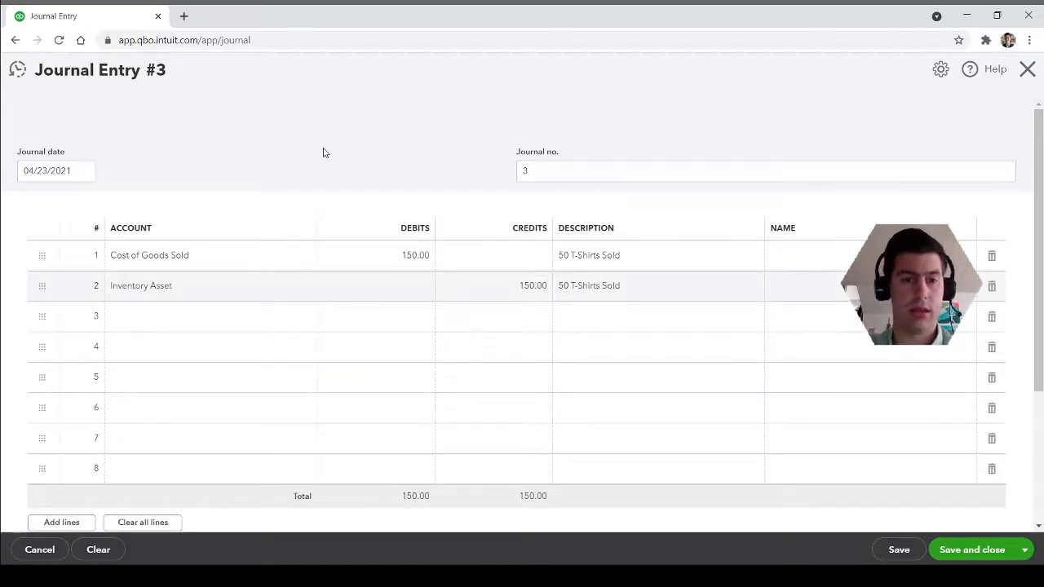
Step: Review the accounts, debit, credit and description on the Cost of Goods Sold and Inventory Asset lines
{"action": "left_click", "coordinate": [230, 259]}
{"action": "left_click", "coordinate": [365, 261]}
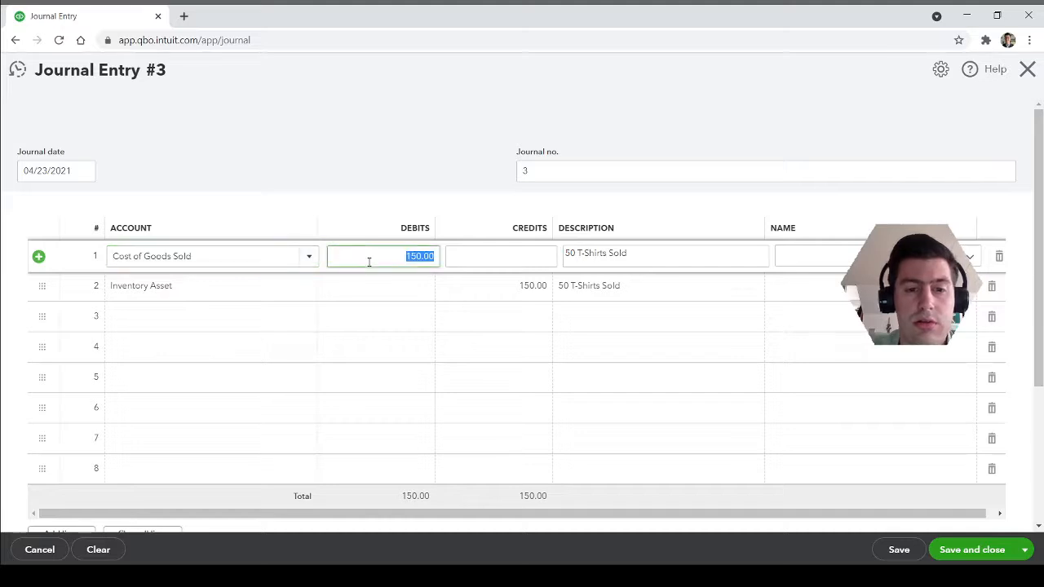
{"action": "left_click", "coordinate": [505, 256]}
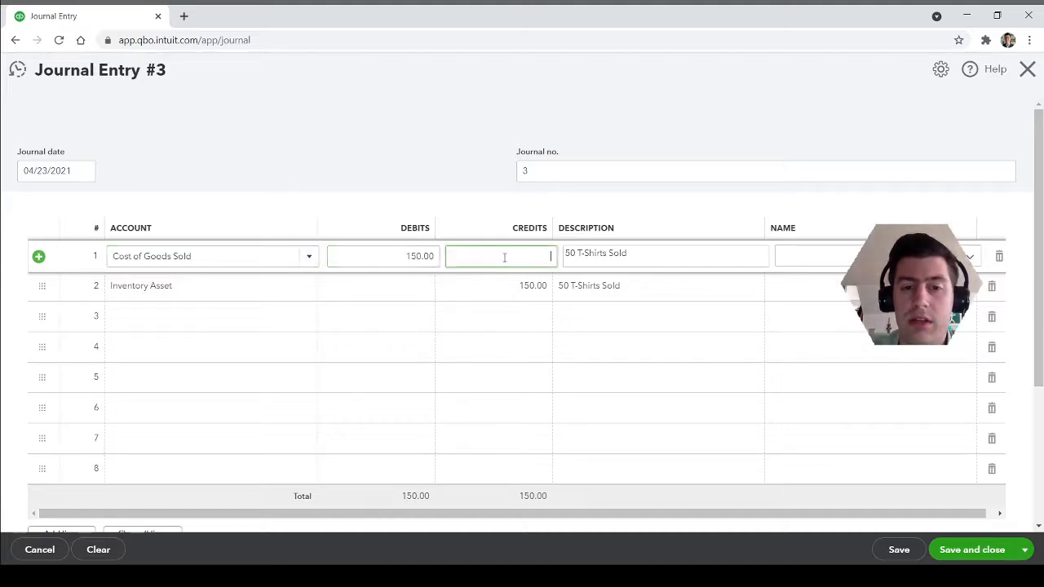
{"action": "left_click", "coordinate": [669, 253]}
{"action": "left_click", "coordinate": [670, 253]}
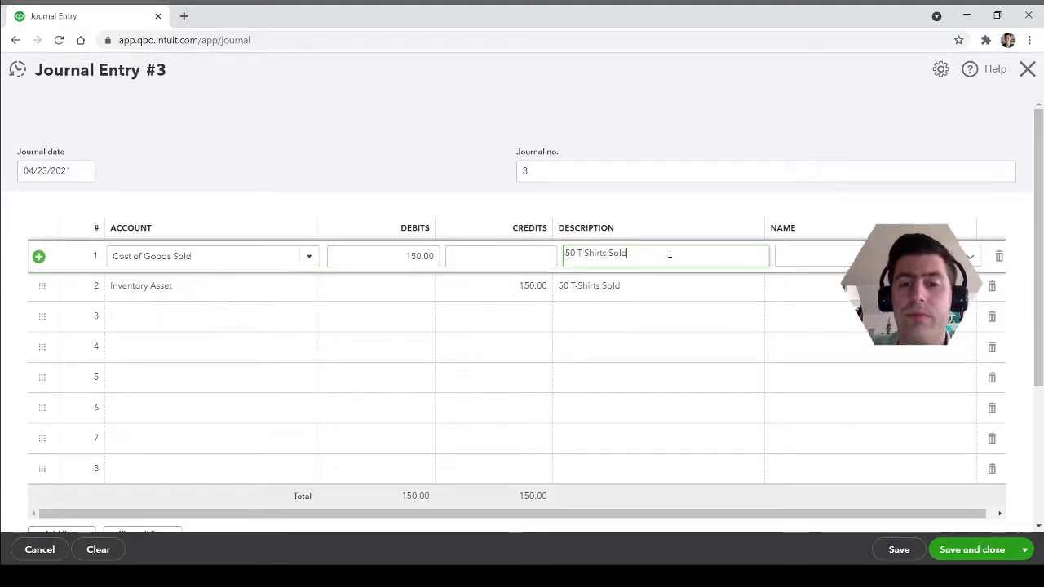
{"action": "left_click", "coordinate": [200, 286]}
{"action": "left_click", "coordinate": [253, 293]}
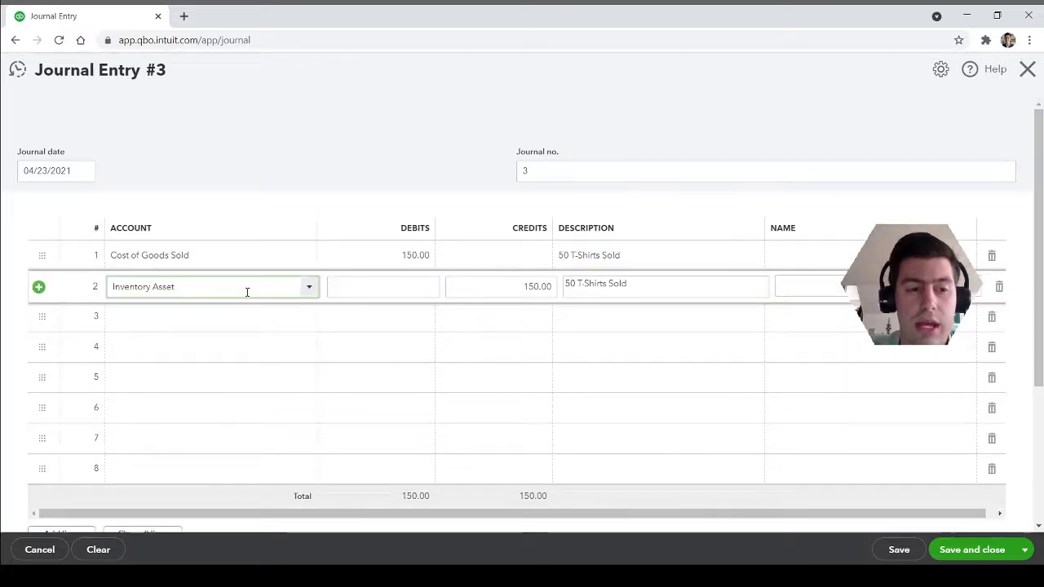
{"action": "left_click", "coordinate": [507, 284]}
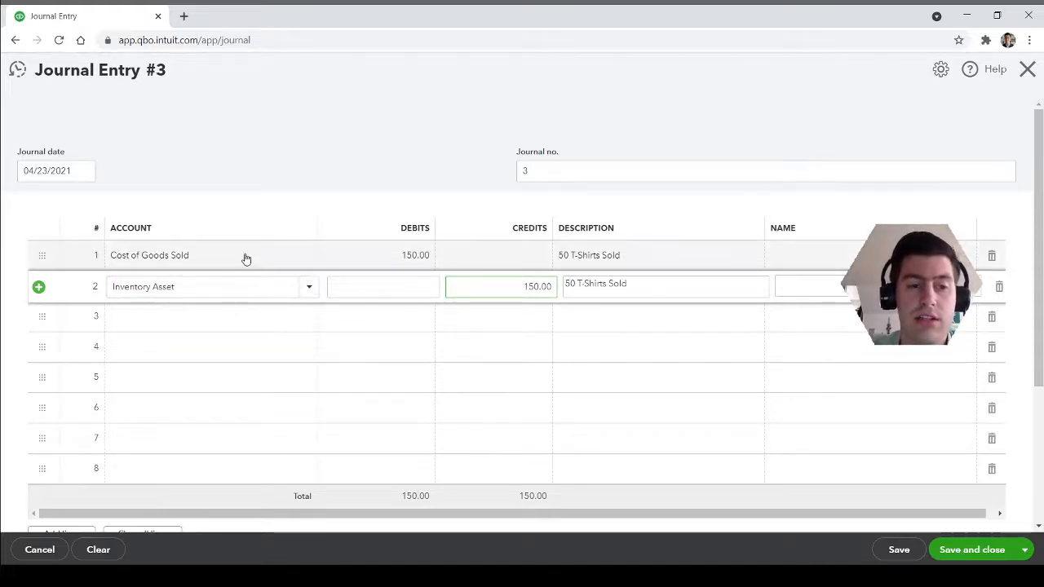
{"action": "left_click", "coordinate": [359, 254]}
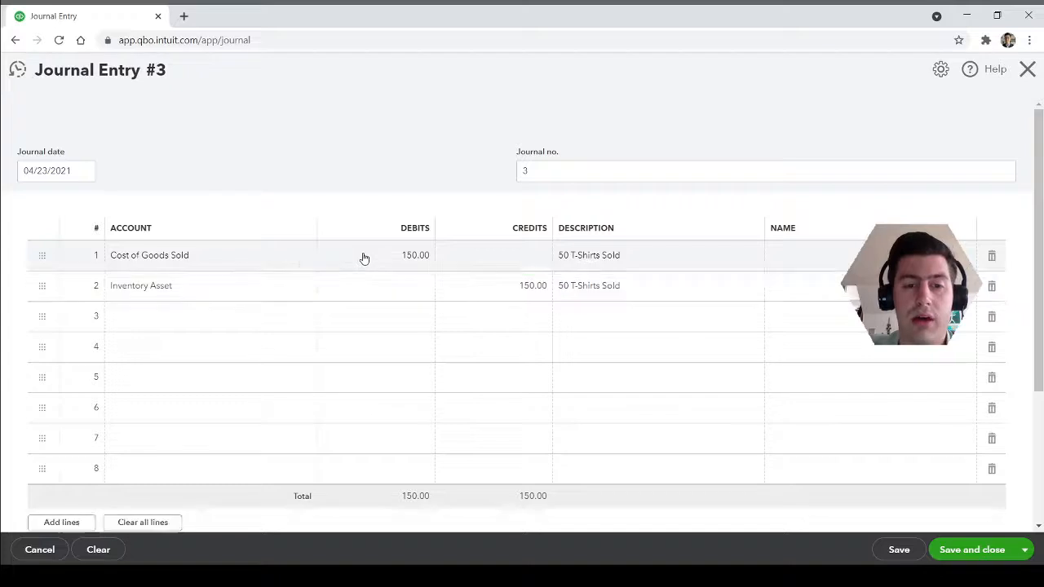
{"action": "left_click", "coordinate": [227, 294]}
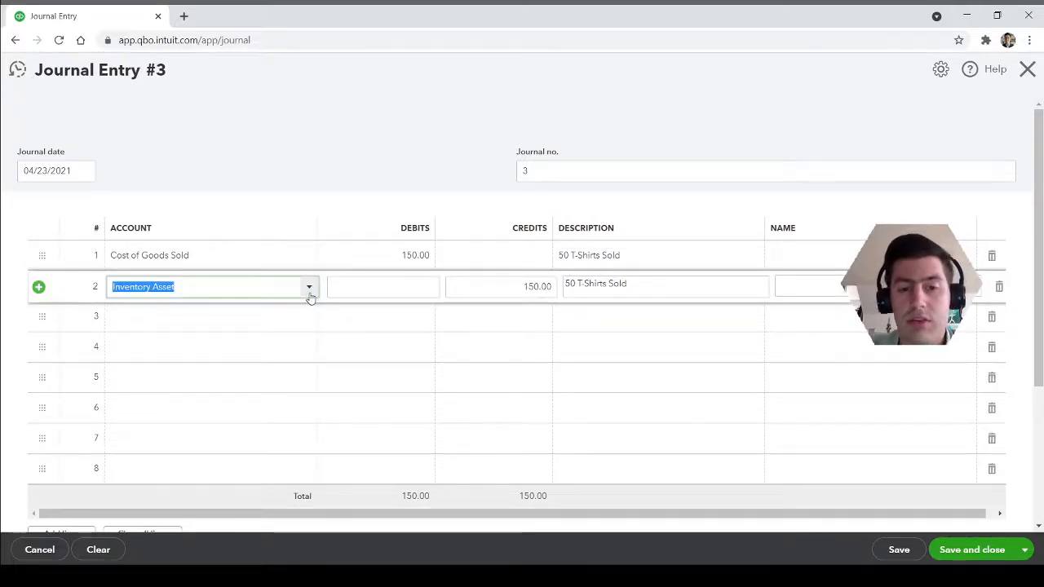
{"action": "left_click", "coordinate": [531, 285]}
{"action": "left_click", "coordinate": [507, 286]}
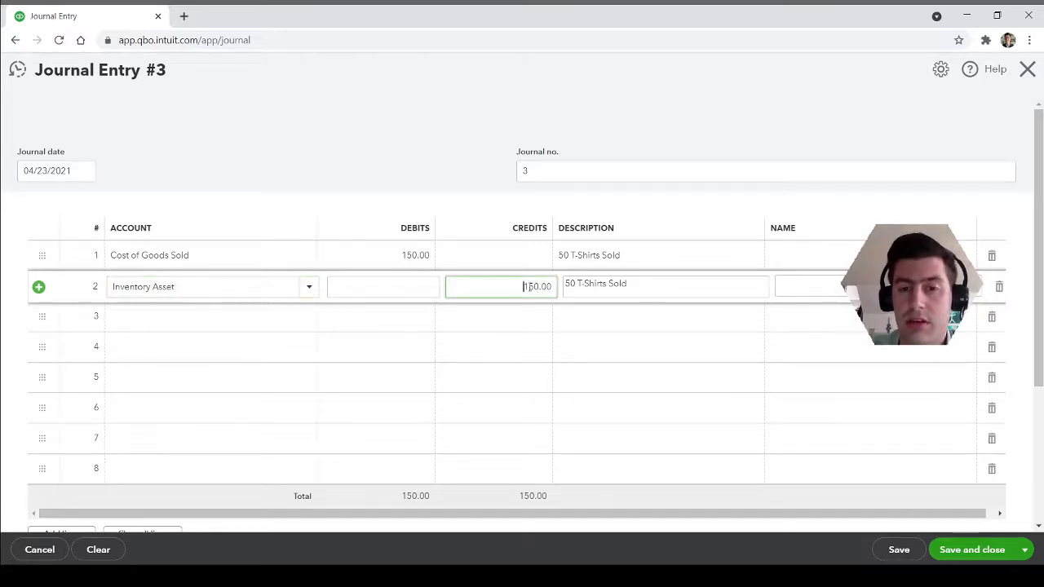
{"action": "left_click", "coordinate": [412, 135]}
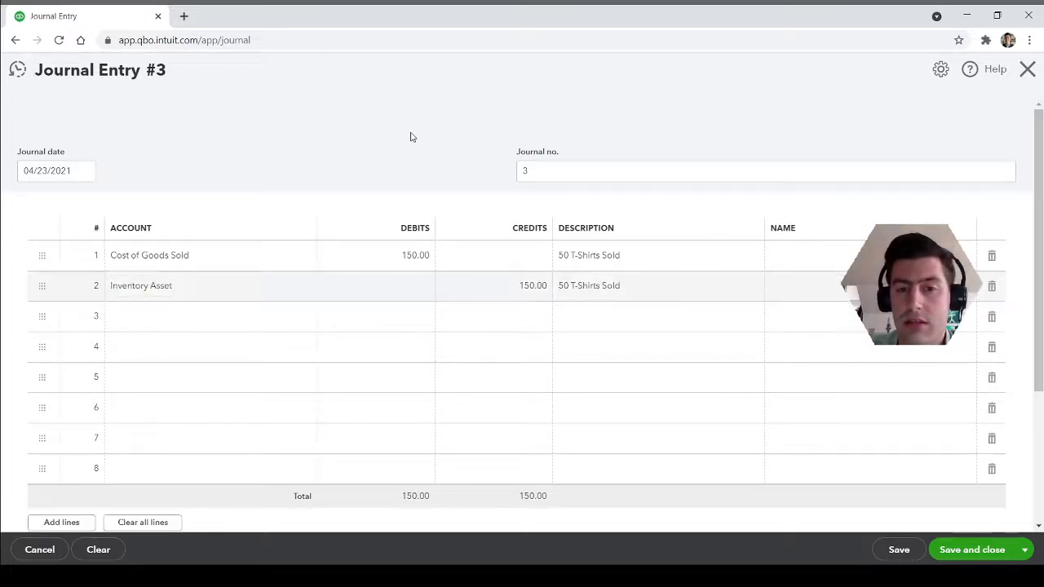
Step: Save and close the cost of goods sold journal entry and start a new journal entry
{"action": "left_click", "coordinate": [975, 551]}
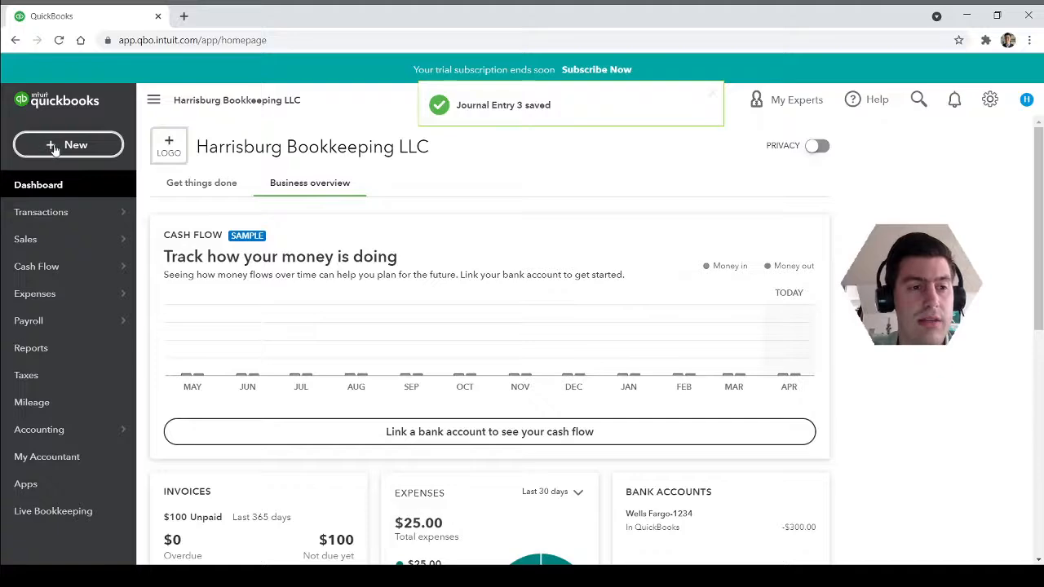
{"action": "left_click", "coordinate": [51, 146]}
{"action": "left_click", "coordinate": [535, 277]}
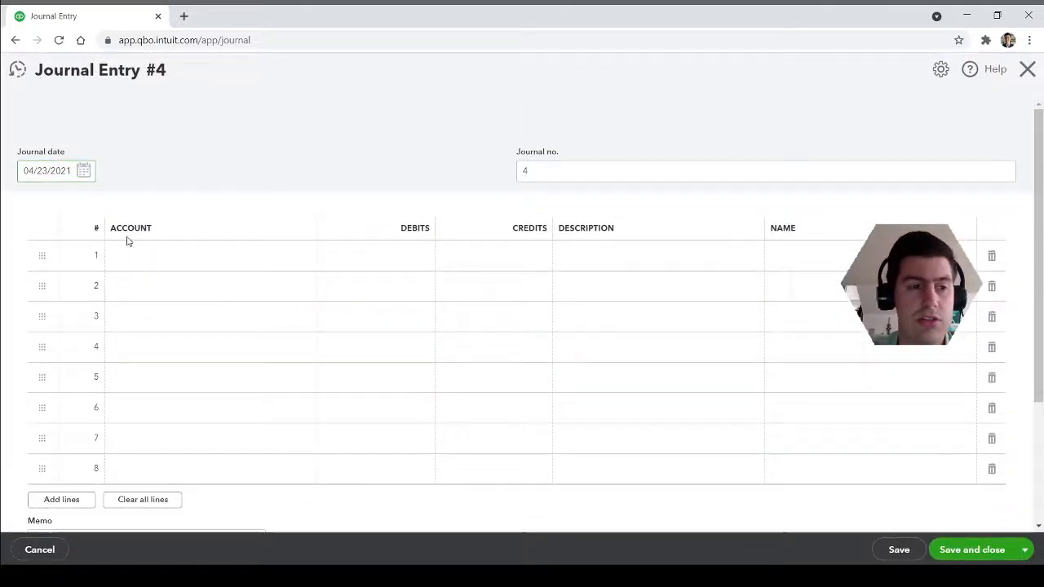
Step: Fill line 1 with the Wells Fargo-1234 account, a debit of 250 and the description "50 T-Shirts Sold"
{"action": "left_click", "coordinate": [184, 254]}
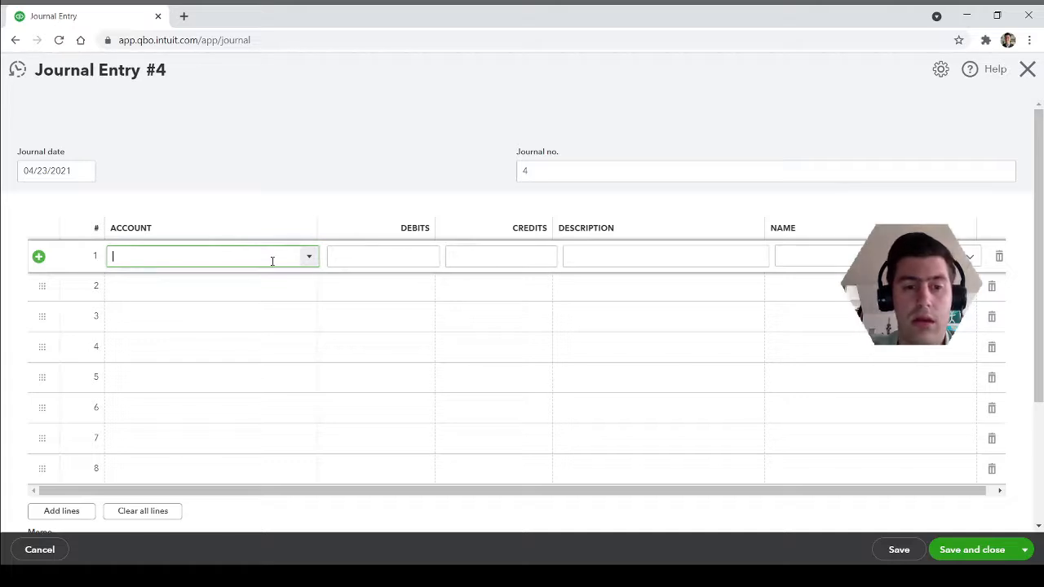
{"action": "left_click", "coordinate": [310, 259]}
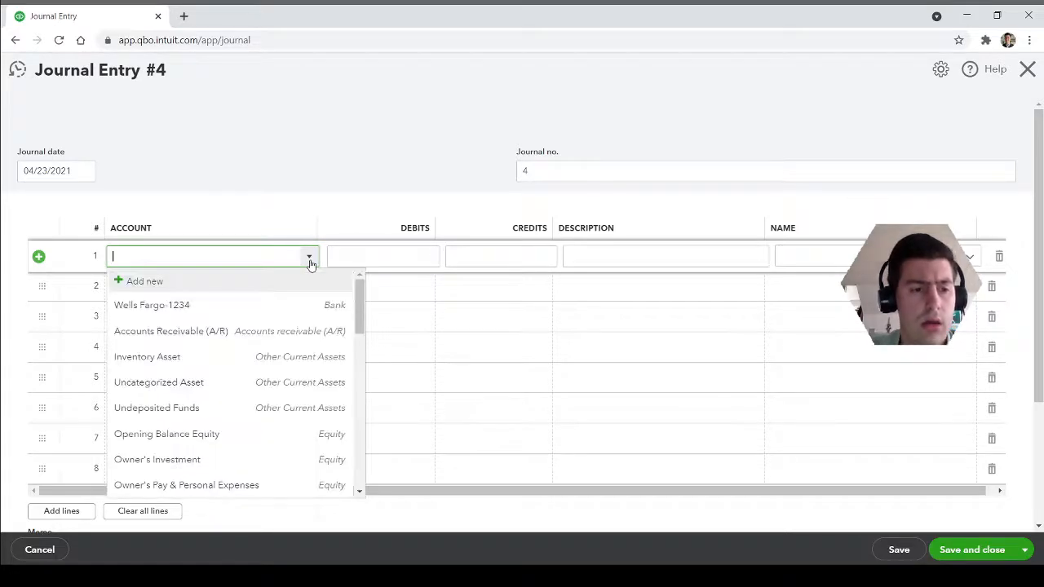
{"action": "left_click", "coordinate": [293, 307]}
{"action": "left_click", "coordinate": [357, 253]}
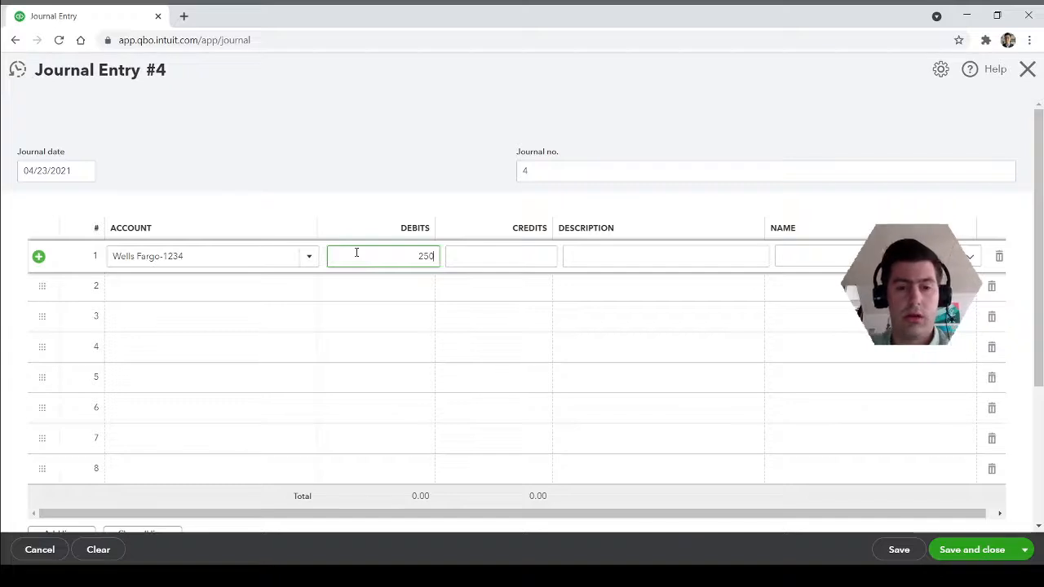
{"action": "key", "text": "Tab"}
{"action": "key", "text": "Tab"}
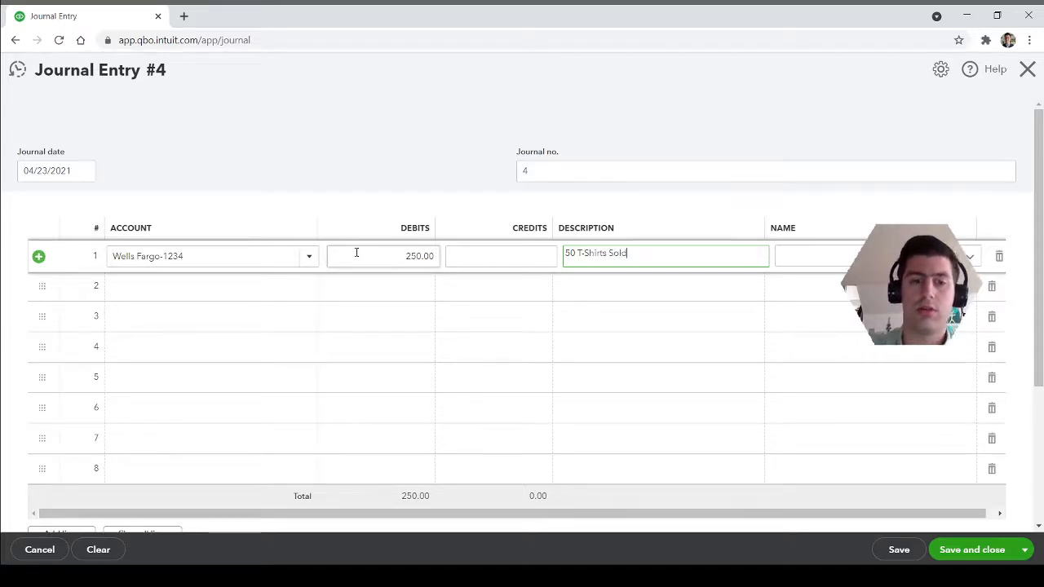
Step: Choose Sales as the account for line 2, keeping the automatically filled credit and description
{"action": "left_click", "coordinate": [273, 289]}
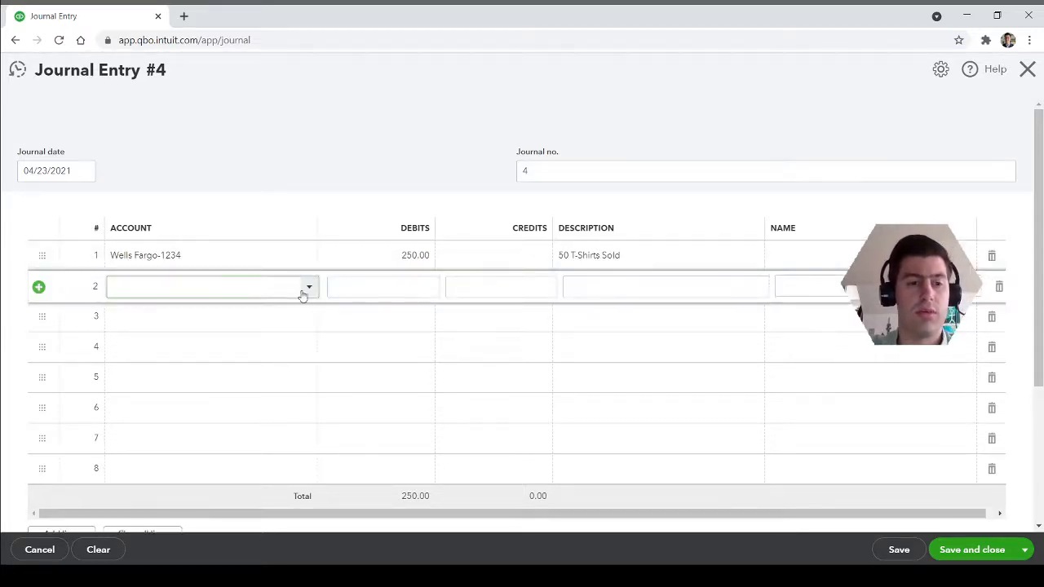
{"action": "left_click", "coordinate": [303, 292]}
{"action": "scroll", "coordinate": [249, 433], "scroll_direction": "down", "scroll_amount": 5}
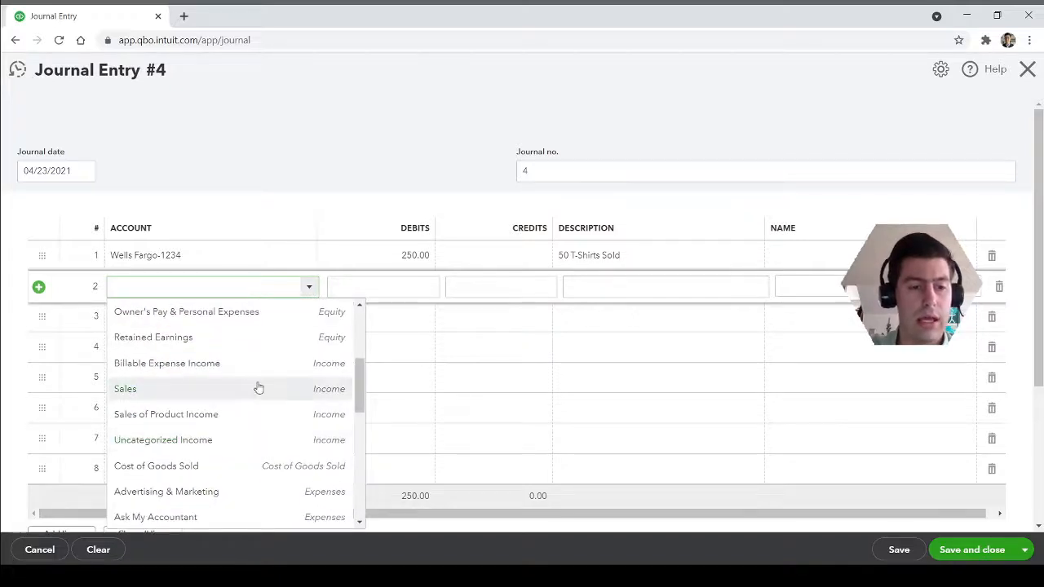
{"action": "left_click", "coordinate": [245, 391]}
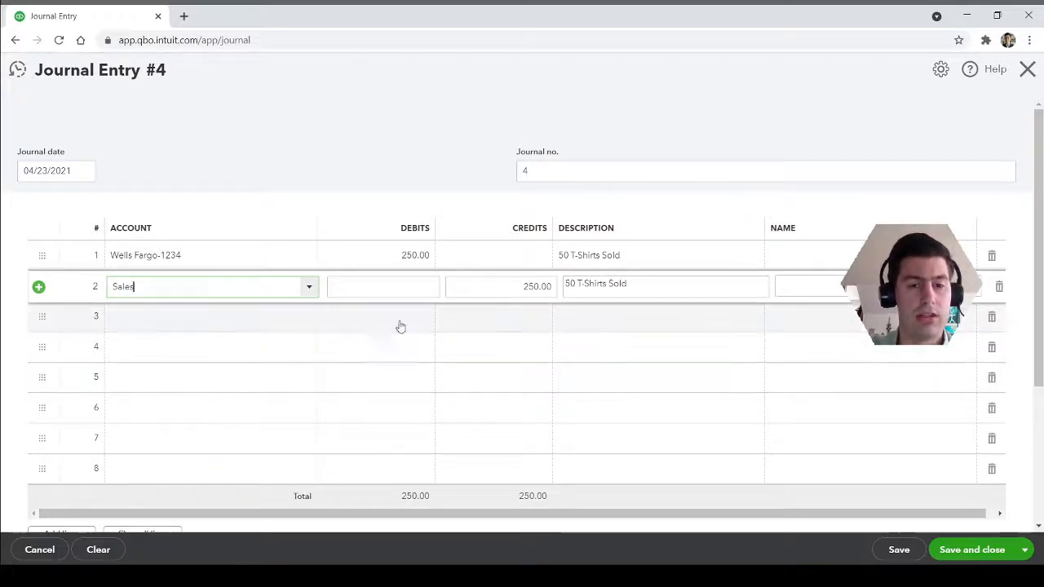
{"action": "left_click", "coordinate": [390, 132]}
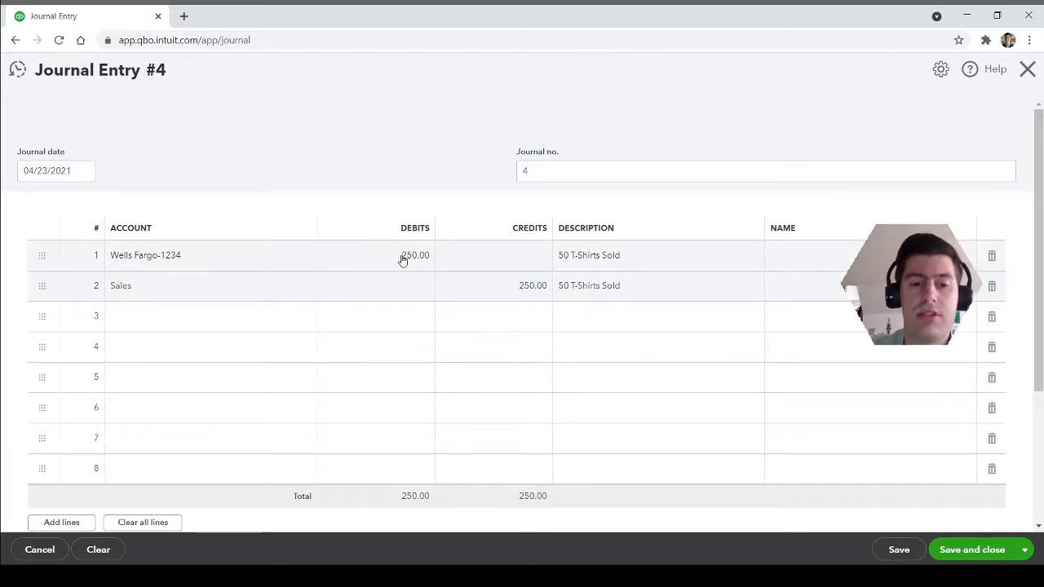
Step: Review the account and credit on the Sales line, save and close the journal entry, and dismiss the notification
{"action": "left_click", "coordinate": [186, 287]}
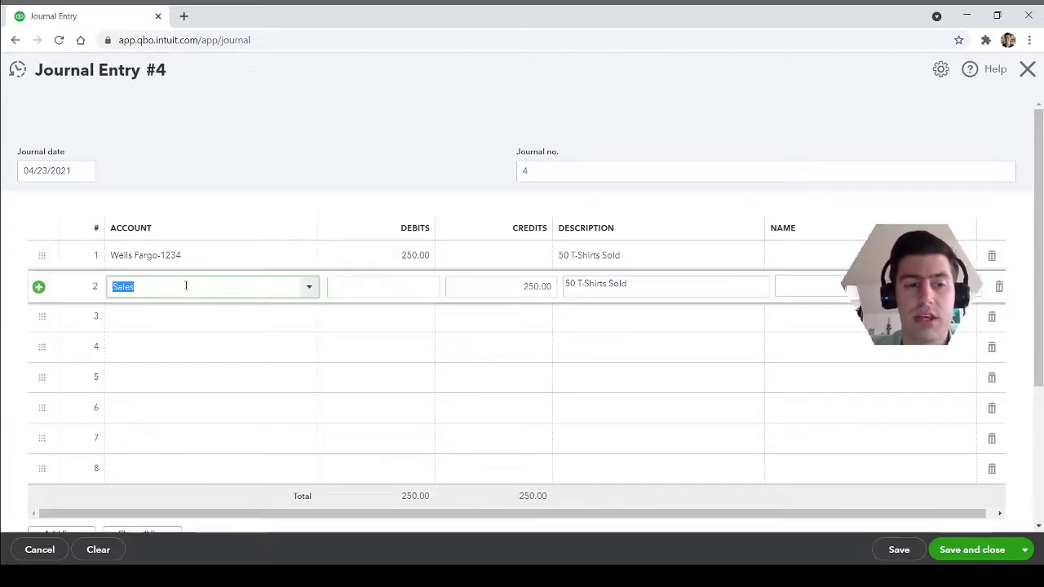
{"action": "left_click", "coordinate": [483, 294]}
{"action": "left_click", "coordinate": [482, 295]}
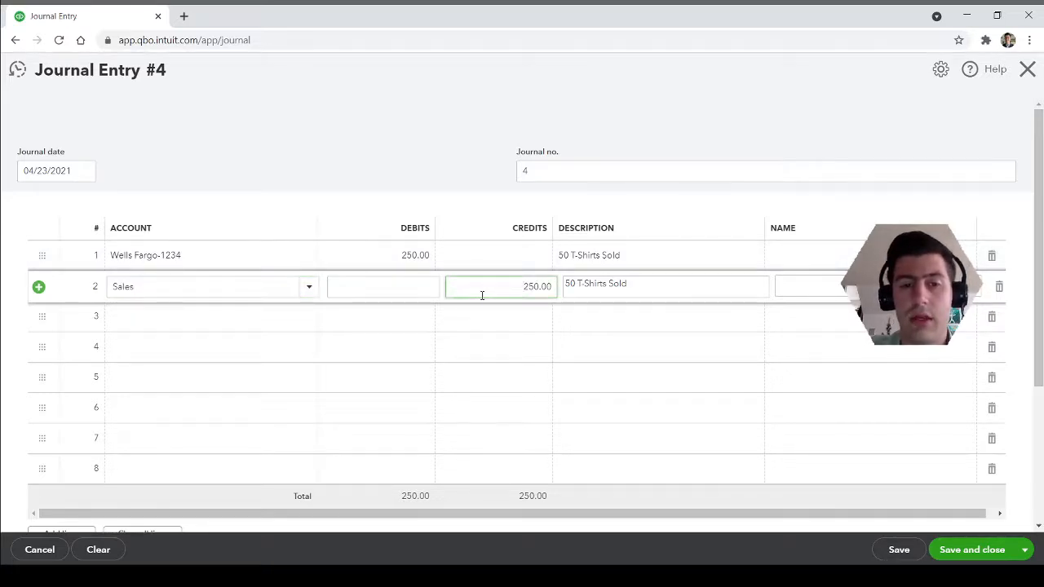
{"action": "left_click", "coordinate": [430, 138]}
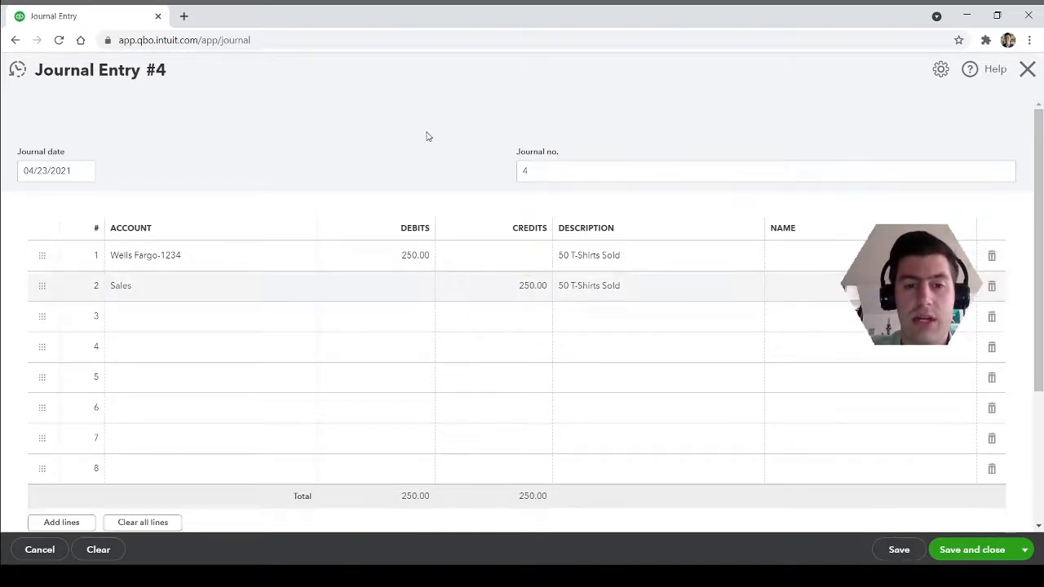
{"action": "left_click", "coordinate": [972, 550]}
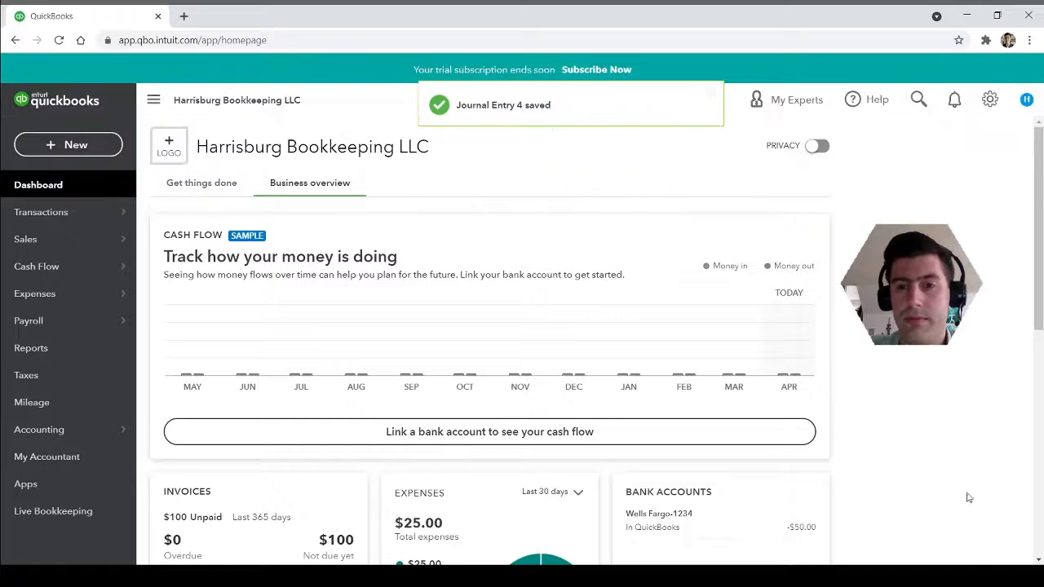
{"action": "left_click", "coordinate": [713, 96]}
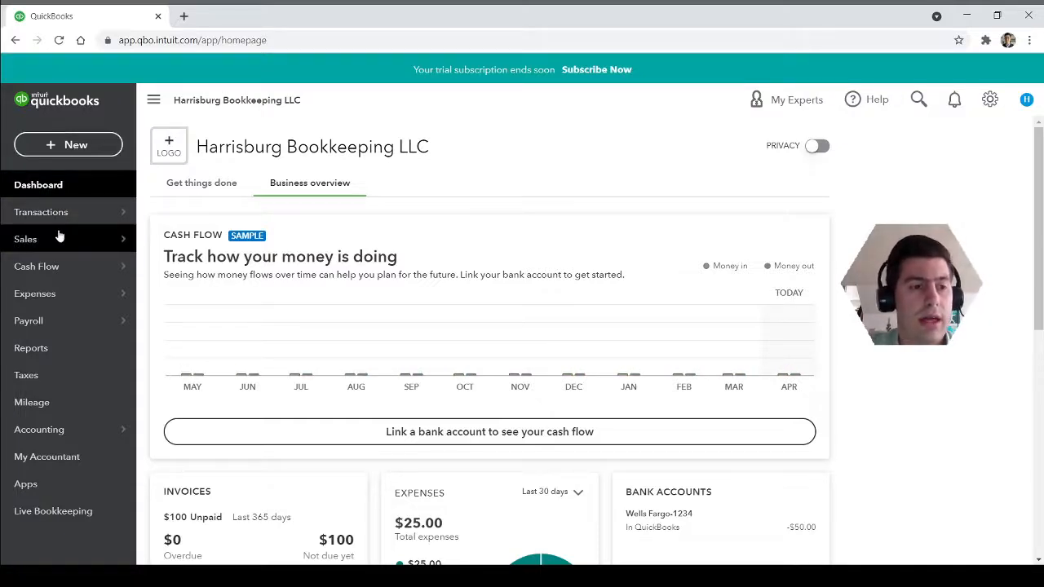
Step: Open the bank transactions page and look over its options for connecting an account or uploading transactions
{"action": "mouse_move", "coordinate": [58, 237]}
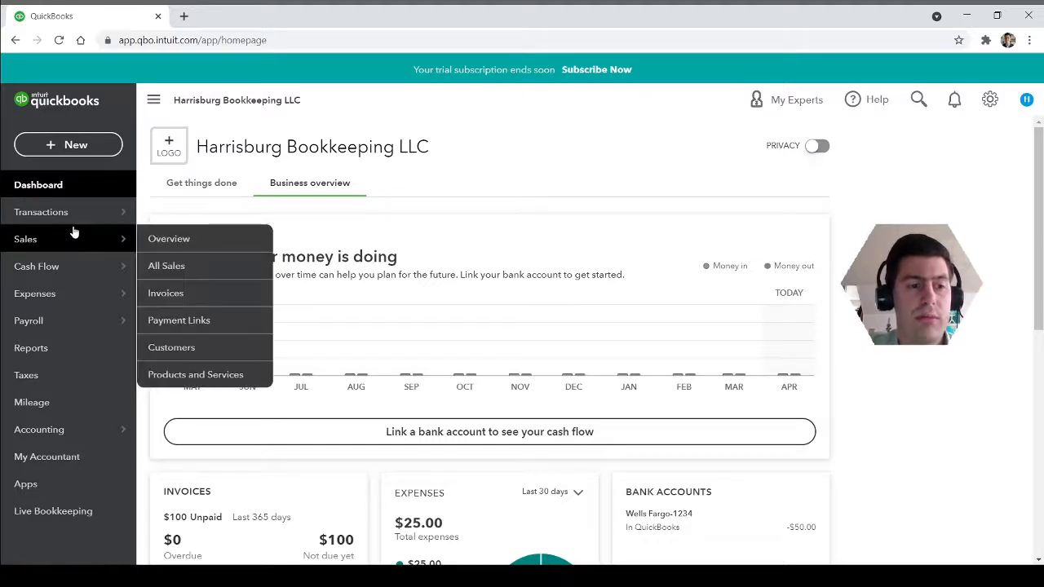
{"action": "left_click", "coordinate": [158, 214]}
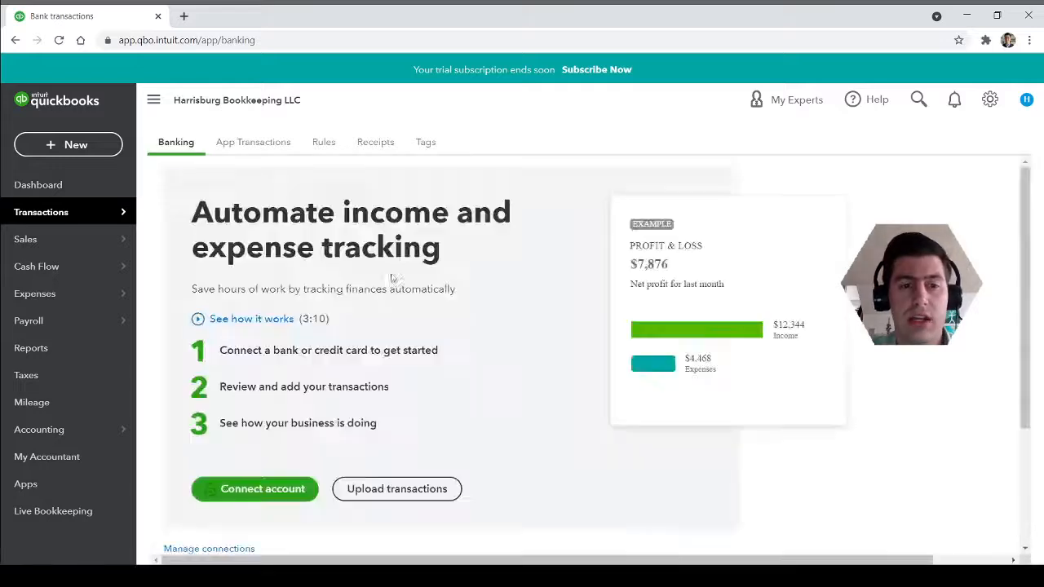
{"action": "scroll", "coordinate": [641, 453], "scroll_direction": "down", "scroll_amount": 2}
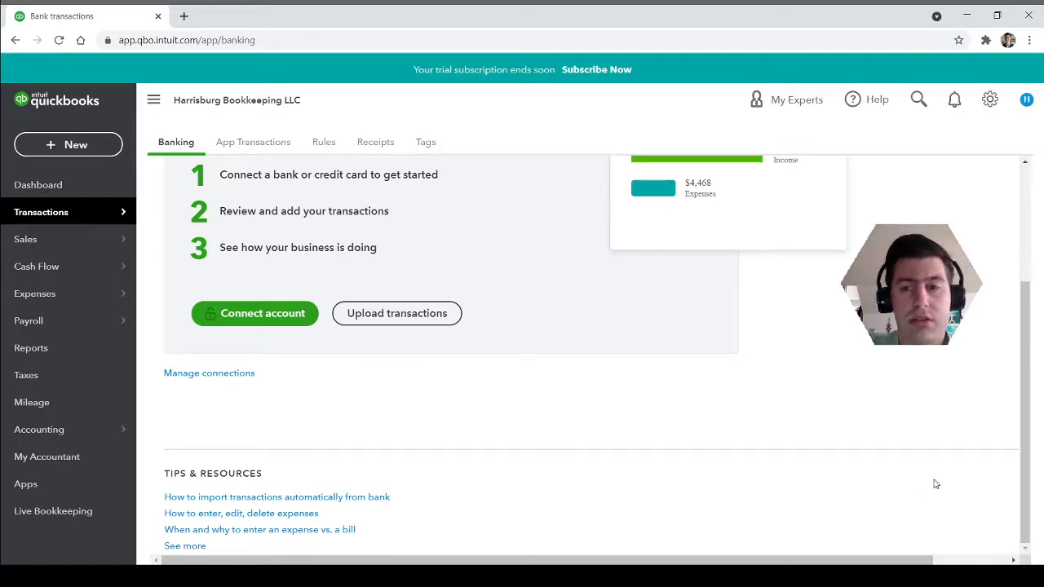
{"action": "scroll", "coordinate": [935, 484], "scroll_direction": "up", "scroll_amount": 2}
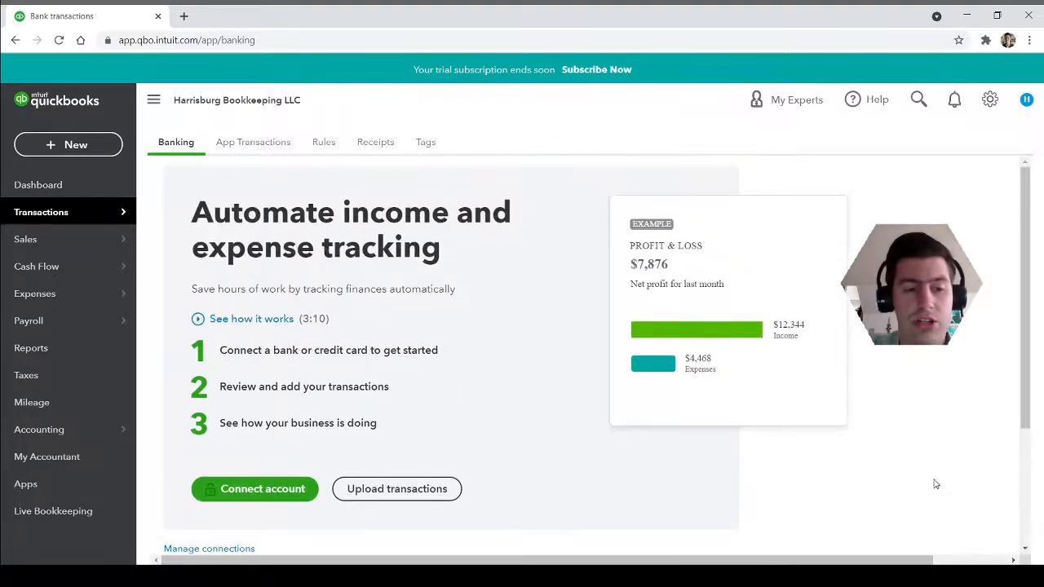